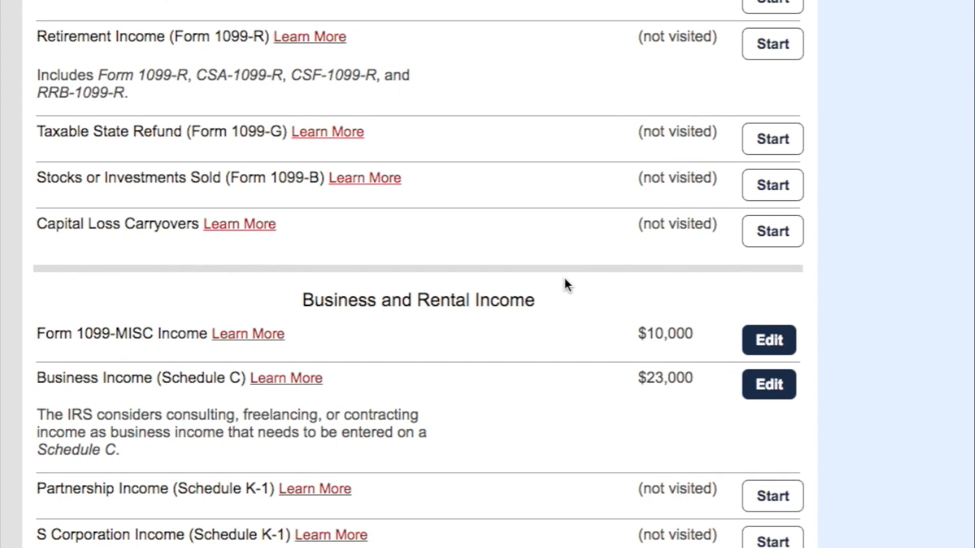
scroll(567, 284, "down", 4)
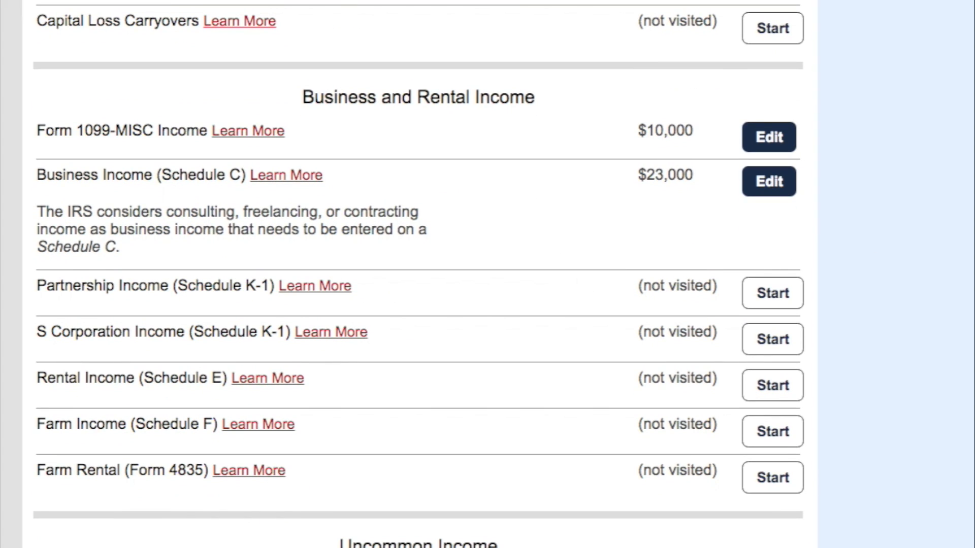
- Open the existing accounting and tax business's Schedule C record for editing from the Business and Rental Income section
left_click(773, 184)
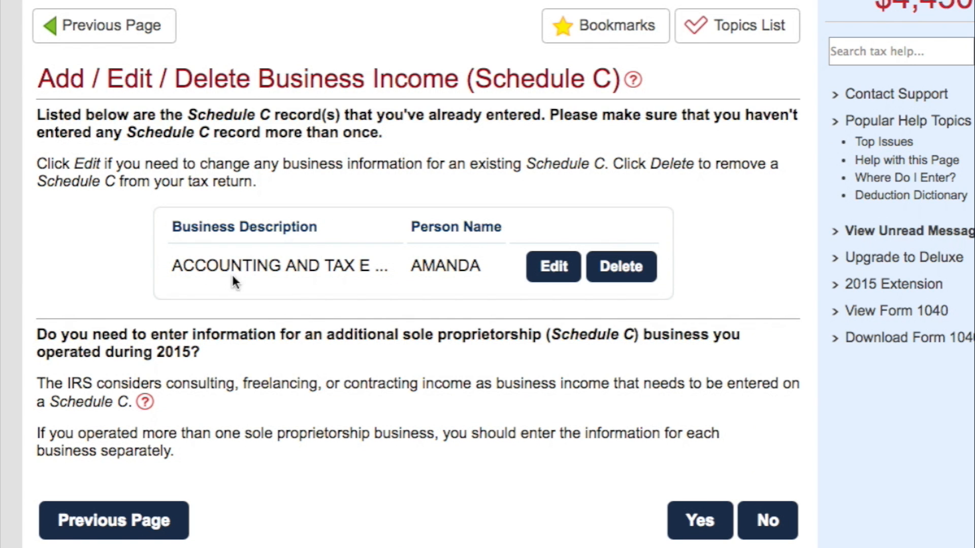
left_click(565, 272)
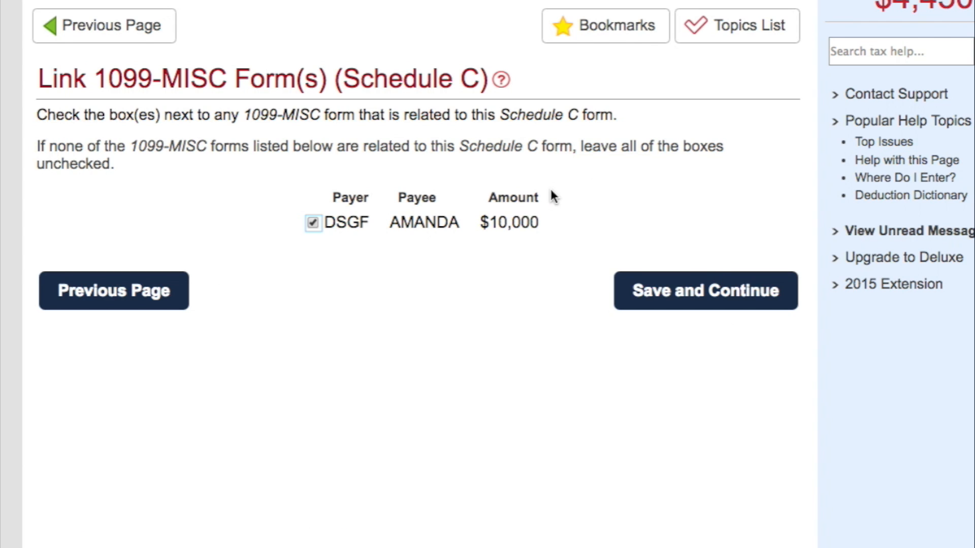
- Accept the linked 1099-MISC form and the 13,000 of other gross receipts, and start a vehicle expense entry for this Schedule C
left_click(707, 303)
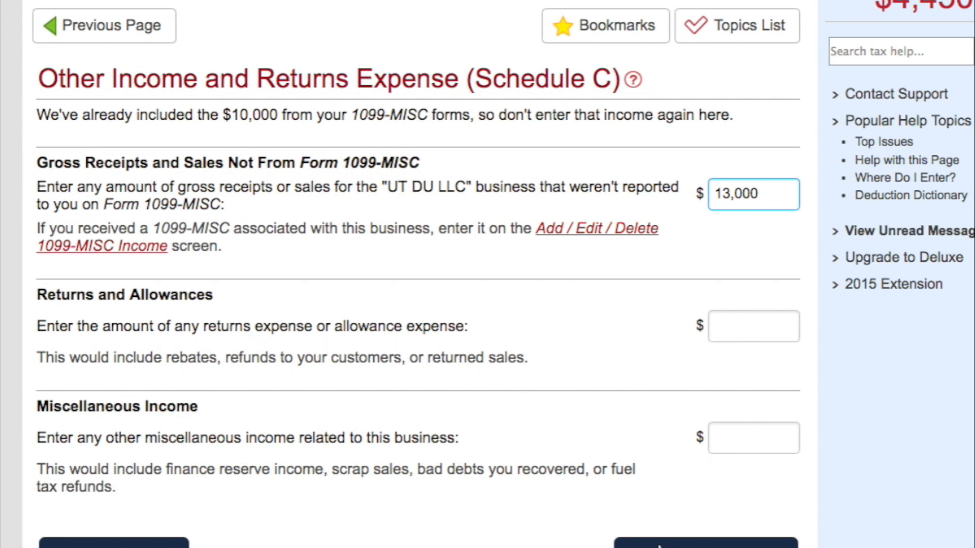
left_click(656, 544)
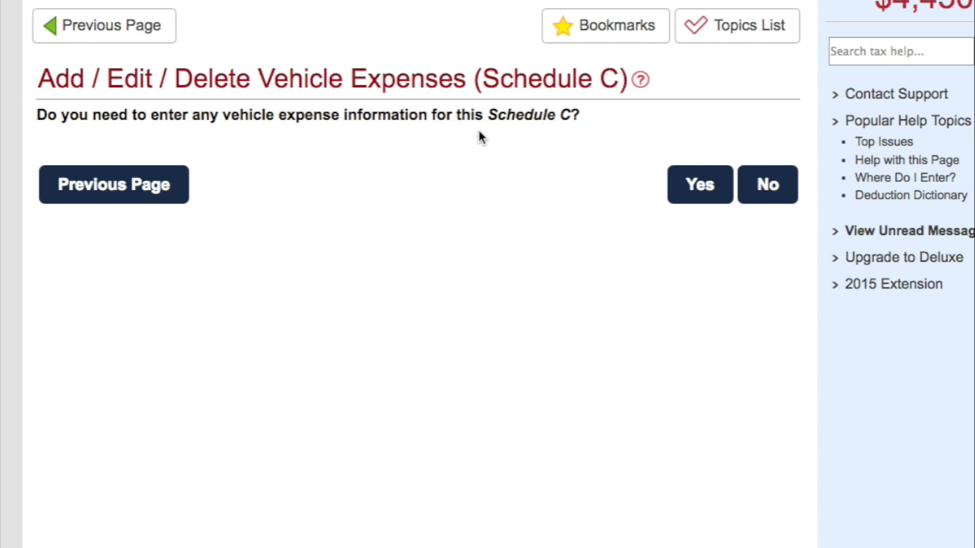
left_click(703, 184)
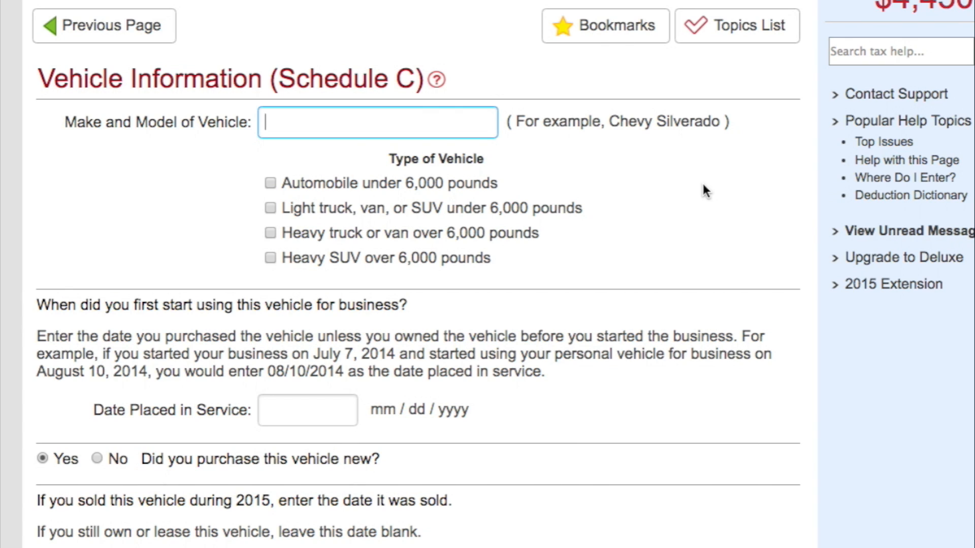
- Enter Honda Ridgeline as the vehicle's make and model and classify it as a light truck, van, or SUV under 6,000 pounds
type("Honda Ridget")
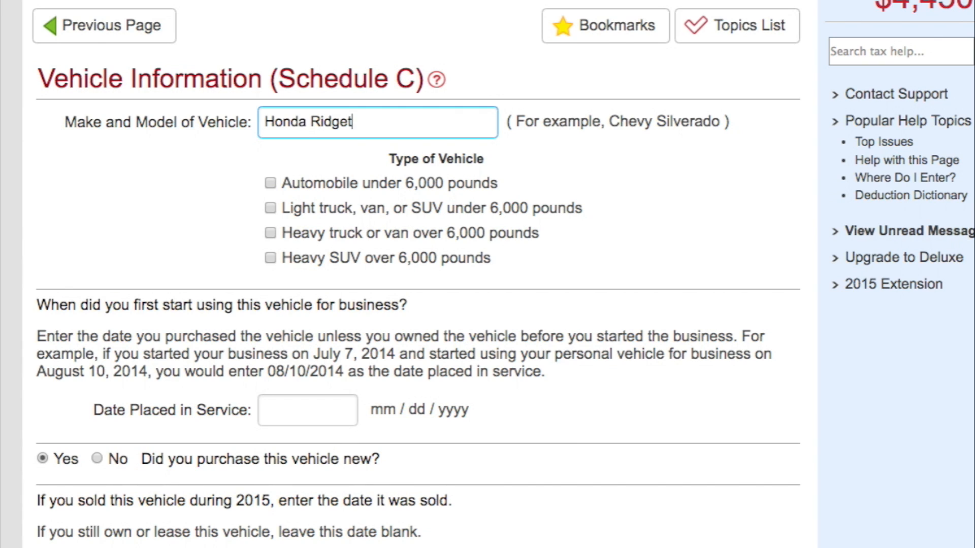
key("BackSpace")
type("line")
left_click(267, 185)
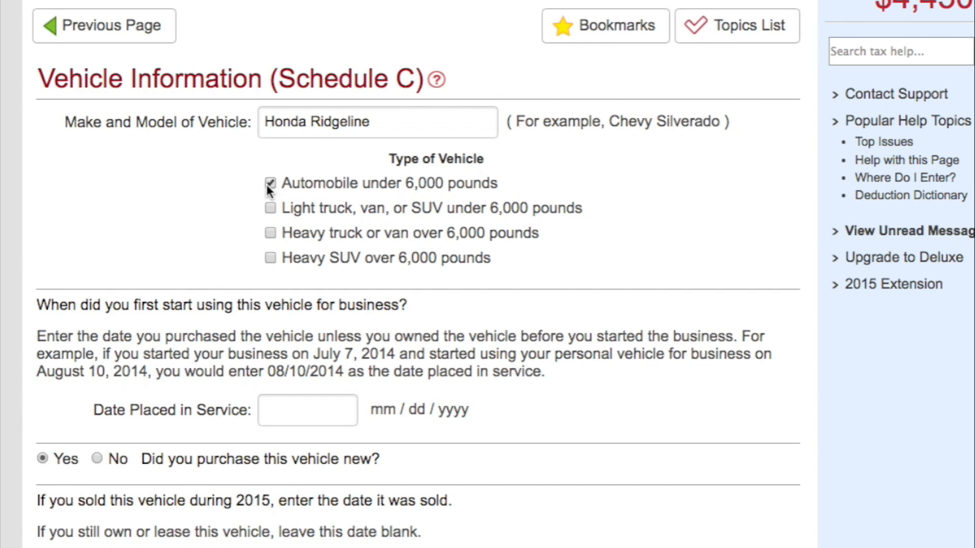
scroll(268, 189, "down", 1)
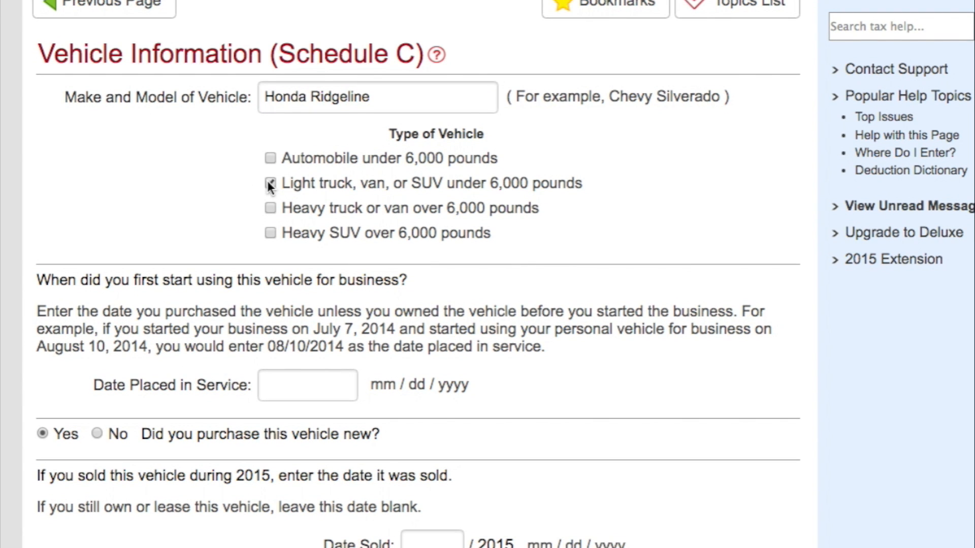
- Set the vehicle's date placed in service to 12/10/2014 and indicate that it was not purchased new
scroll(267, 181, "down", 5)
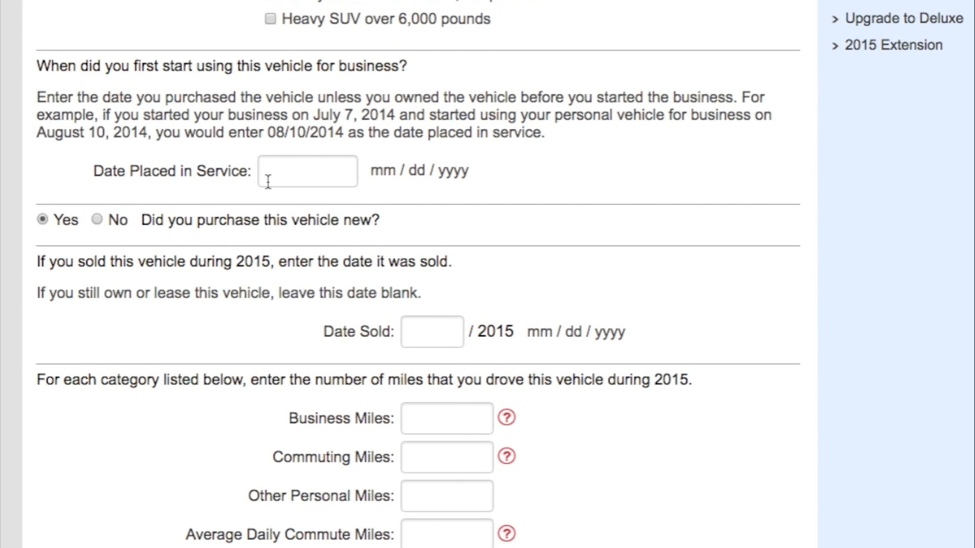
scroll(268, 181, "down", 2)
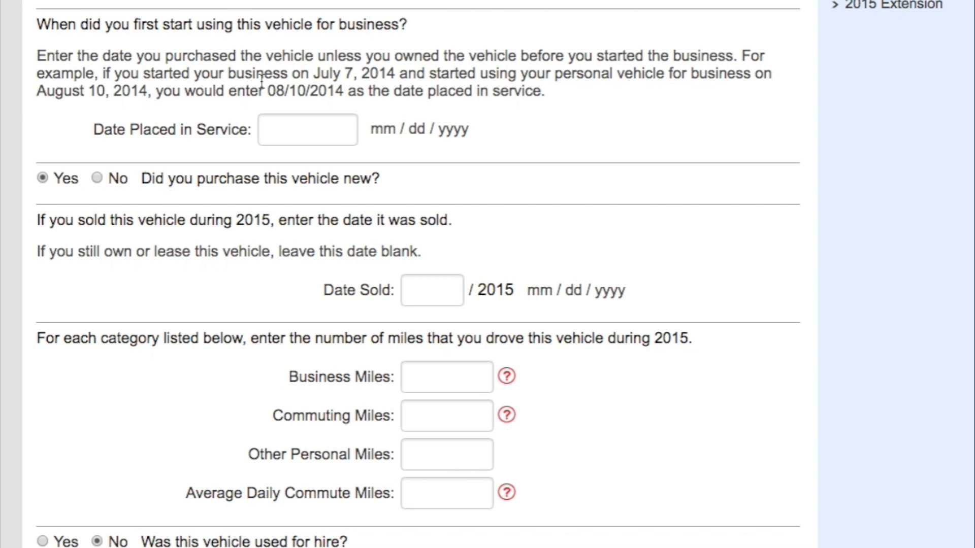
left_click(308, 129)
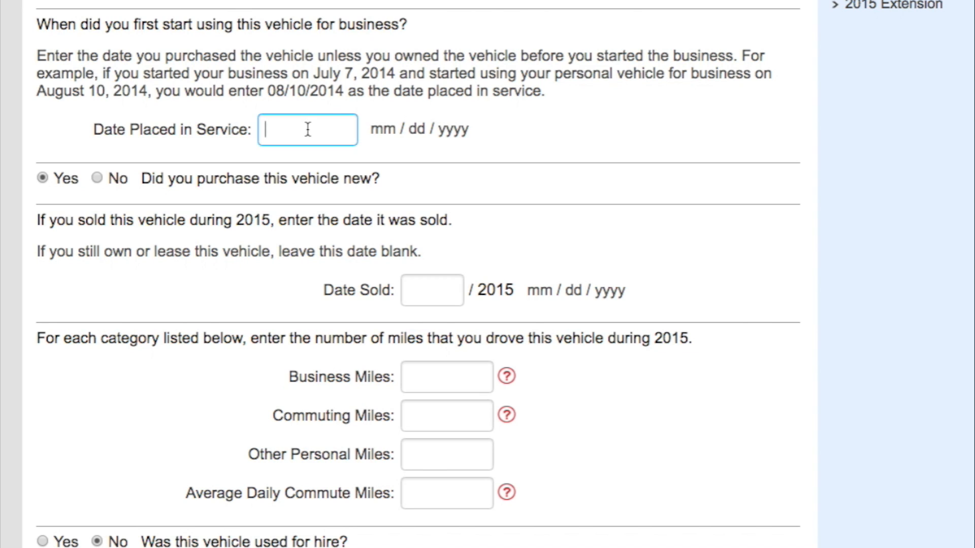
type("12/10/2014")
scroll(253, 140, "down", 1)
scroll(254, 139, "up", 1)
left_click(97, 178)
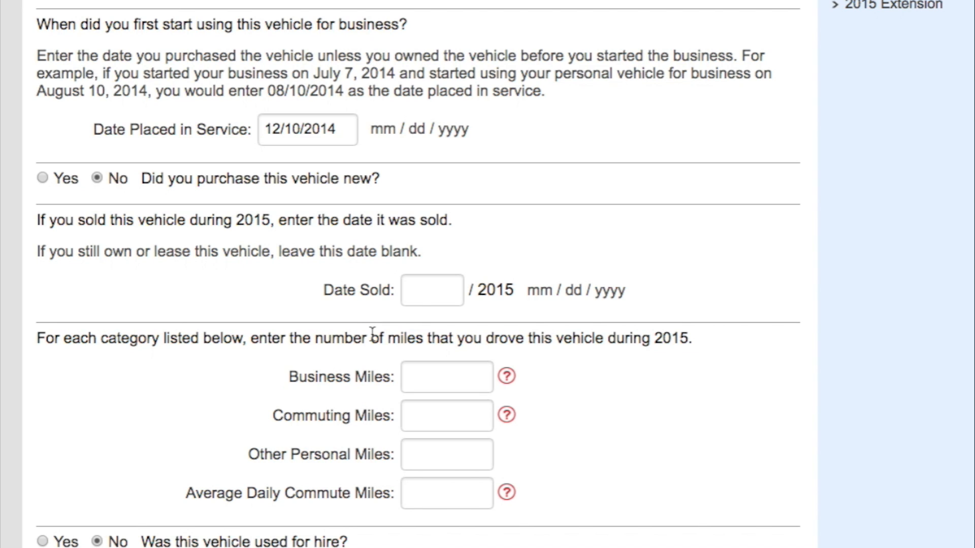
- Enter 5978 business miles and 6543 other personal miles driven with the vehicle during 2015
scroll(372, 333, "up", 5)
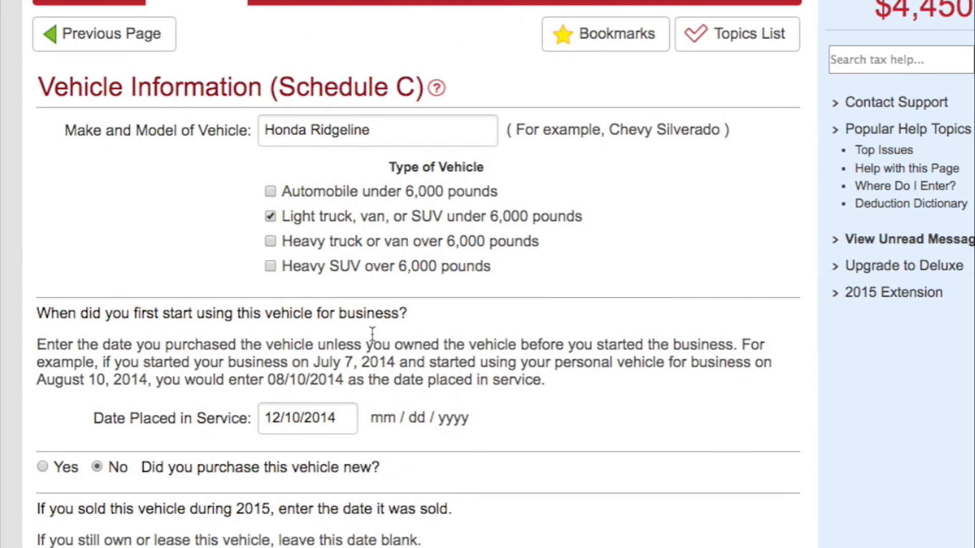
scroll(372, 333, "down", 4)
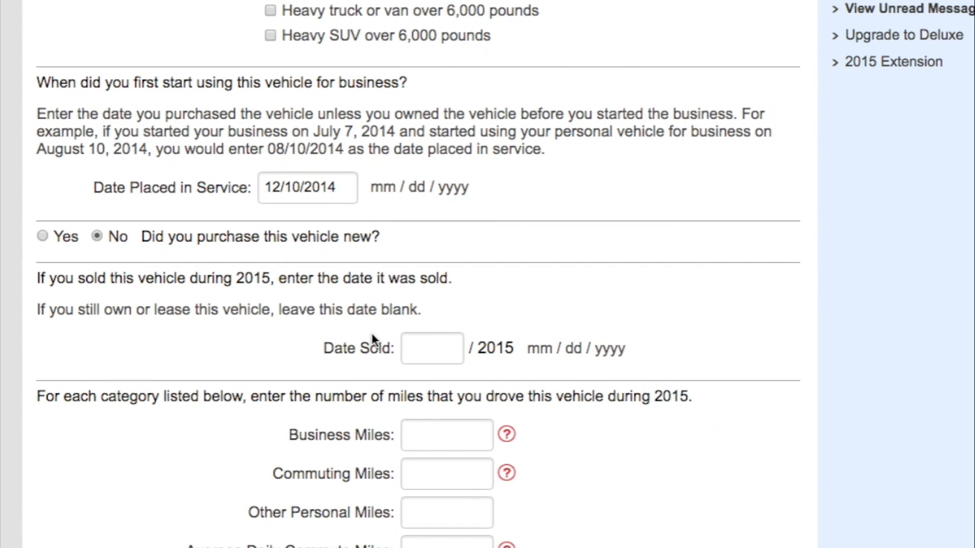
scroll(372, 333, "down", 1)
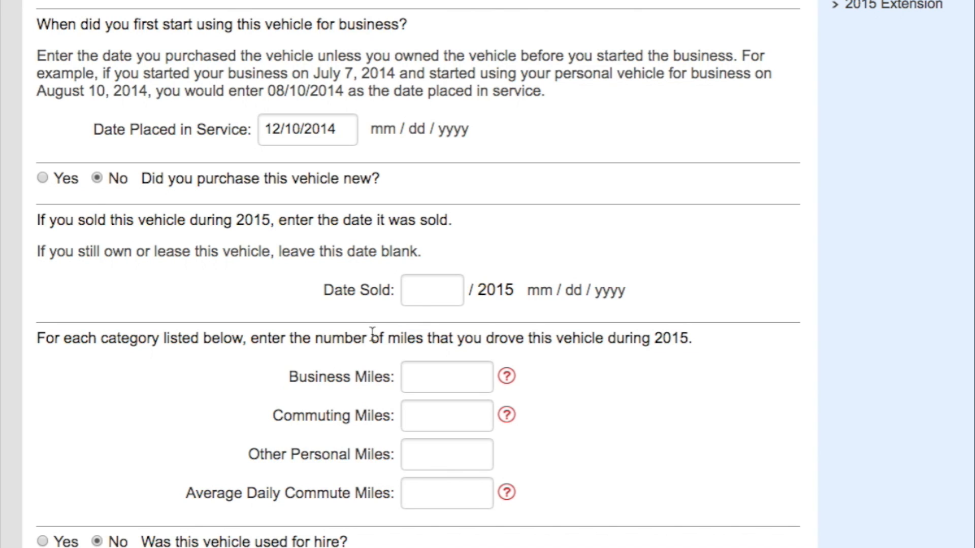
left_click(420, 381)
type("59")
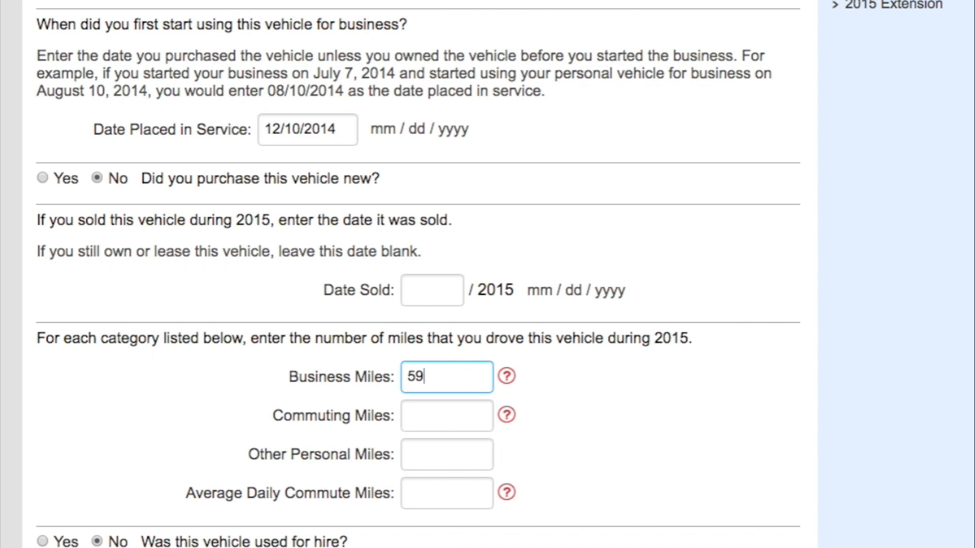
type("78")
left_click(437, 455)
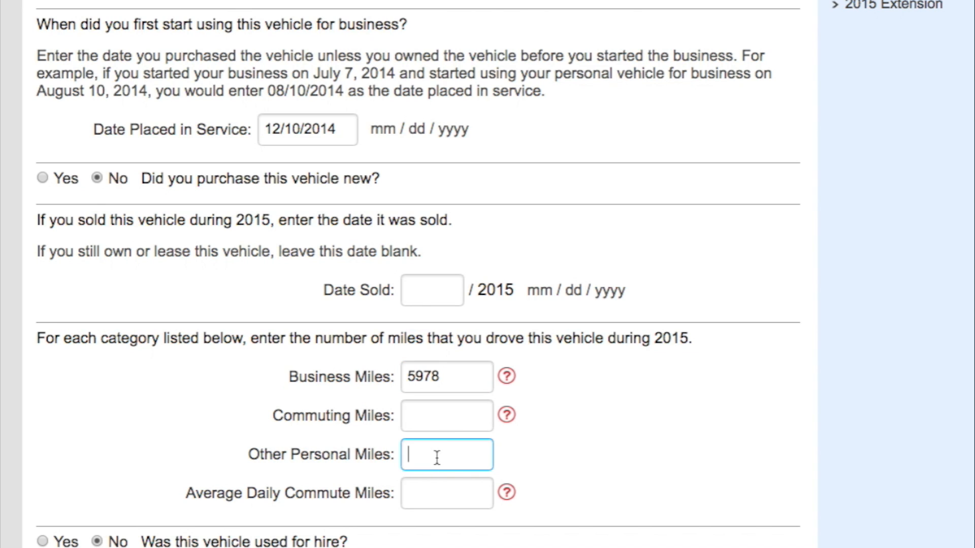
type("6543")
- Answer Yes to having evidence to support the deduction and No to the supporting evidence being written
left_click_drag(238, 547, 316, 534)
scroll(617, 392, "down", 4)
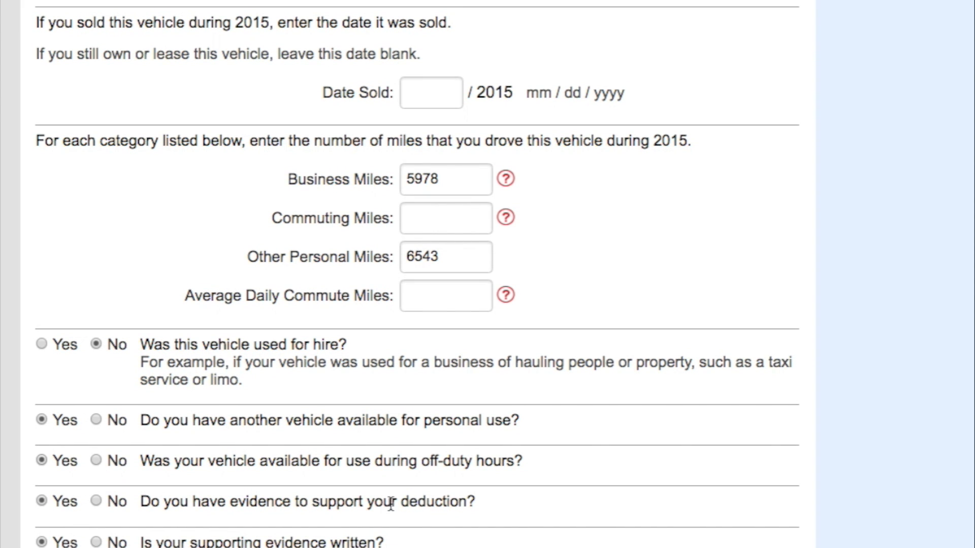
left_click(43, 503)
left_click(97, 542)
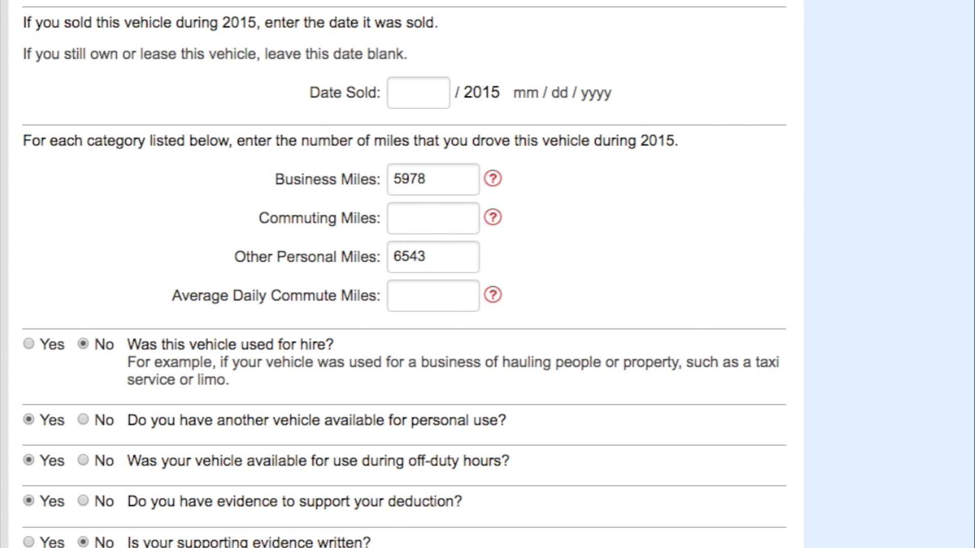
- Set the vehicle's ownership status to Own and save the vehicle information
scroll(404, 275, "down", 2)
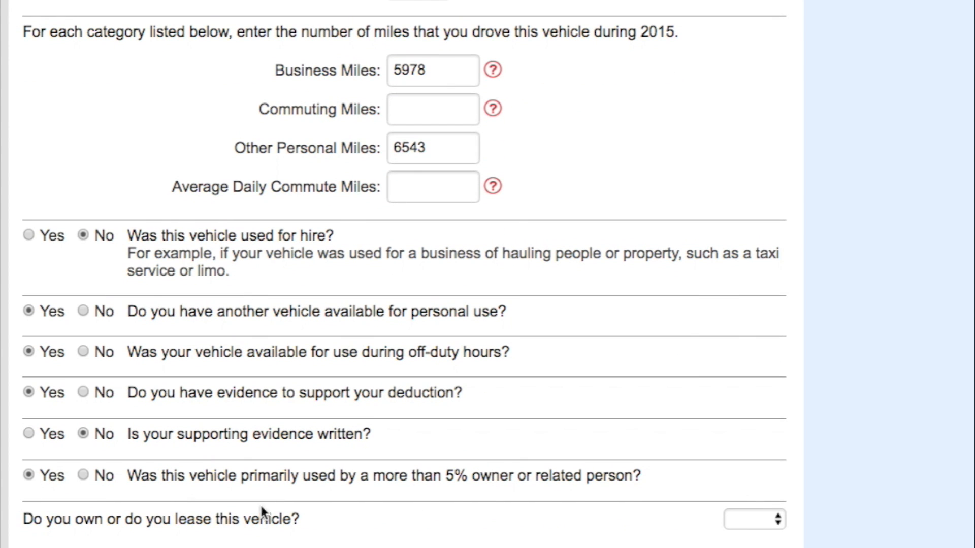
left_click(754, 519)
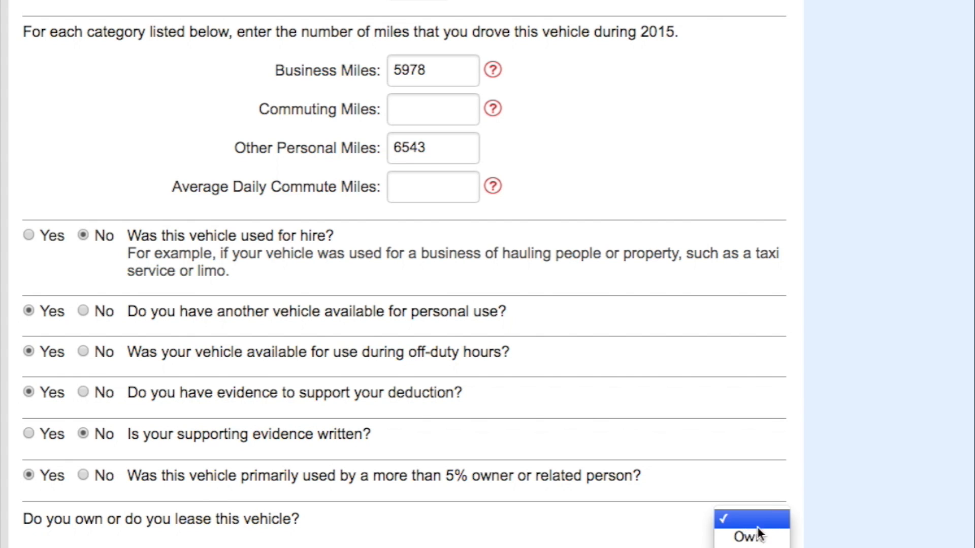
left_click(758, 539)
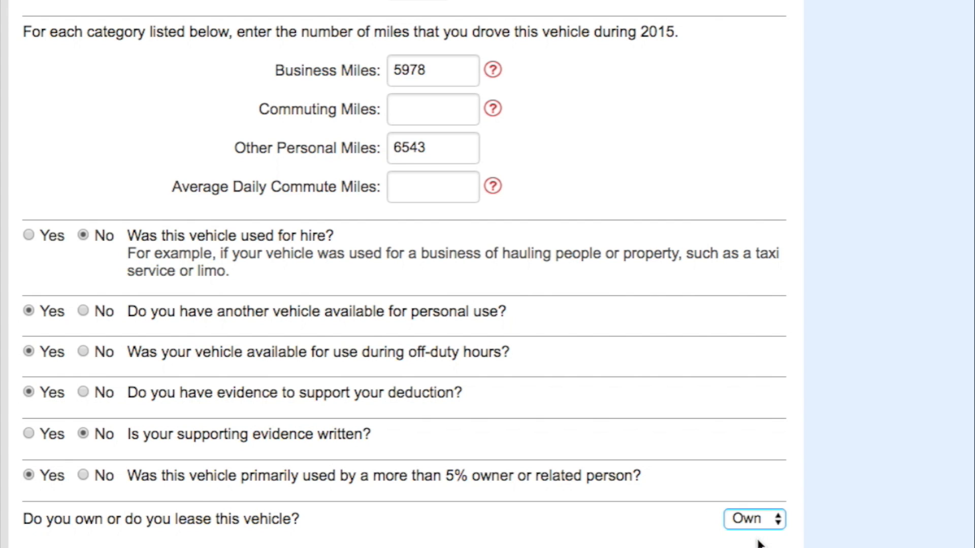
scroll(758, 543, "down", 1)
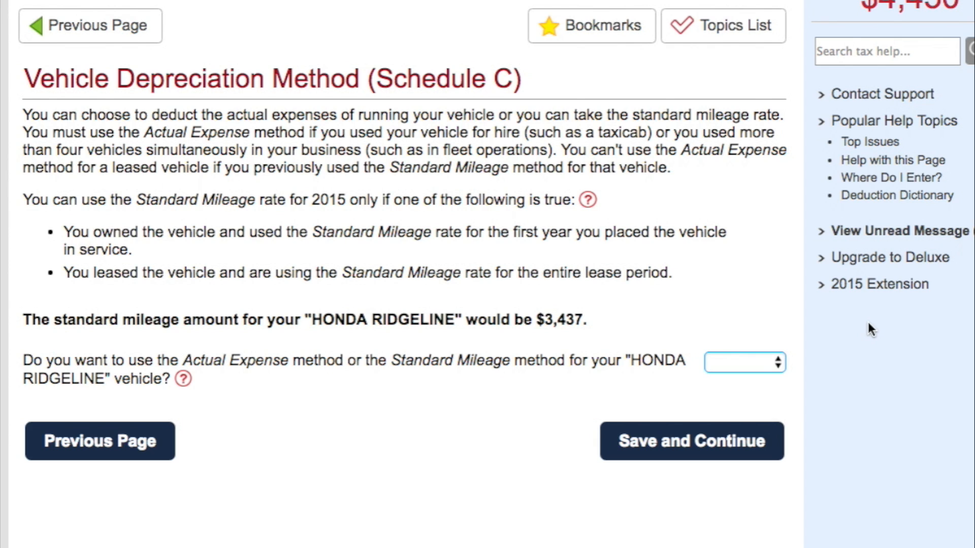
- Choose the Standard mileage method for the Honda Ridgeline and save the choice
left_click(743, 364)
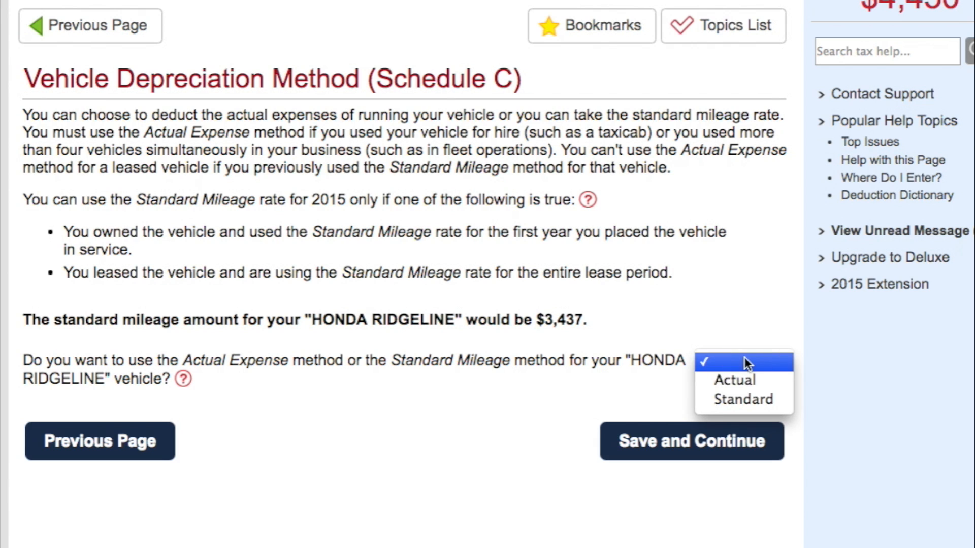
left_click(744, 401)
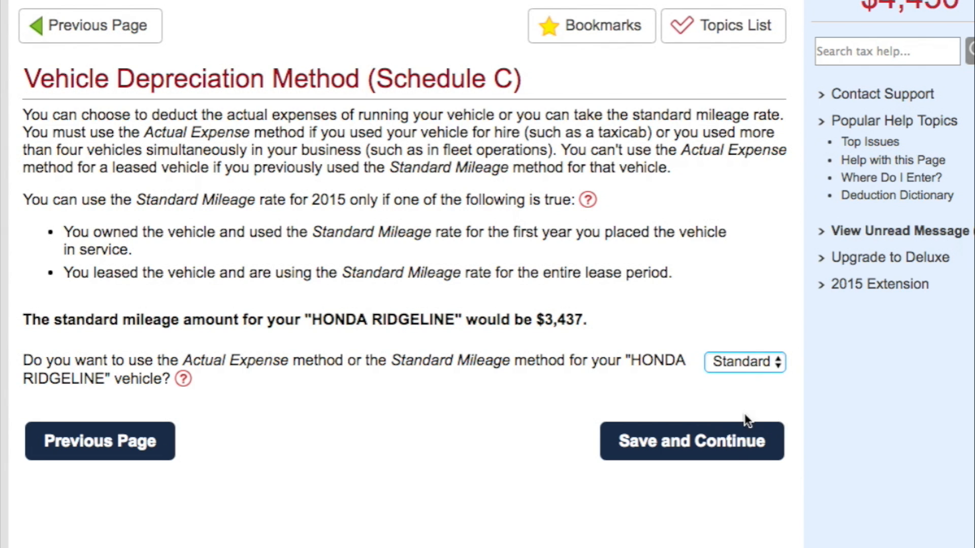
left_click(734, 442)
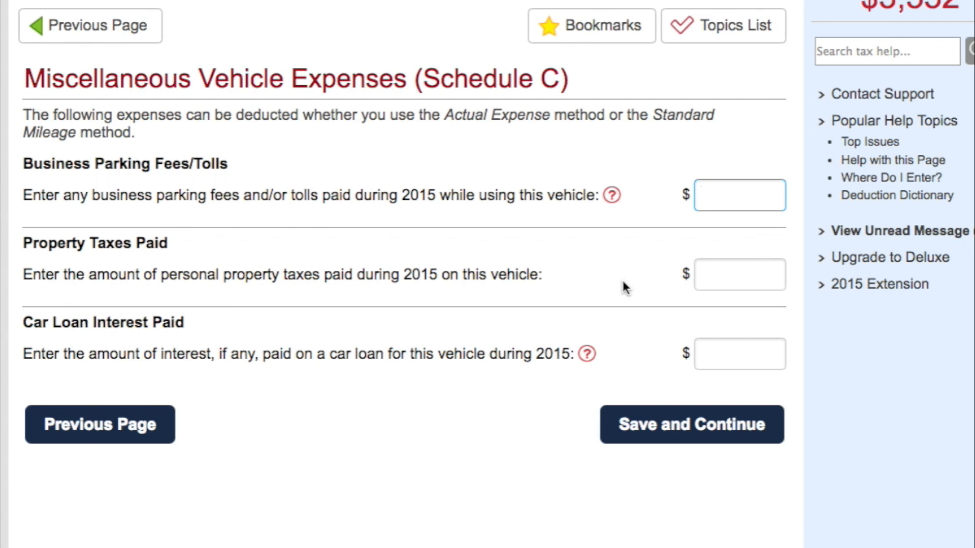
- Enter $785 of business parking fees and tolls and $189 of car loan interest, leave property taxes blank, and save the miscellaneous vehicle expenses
triple_click(922, 2)
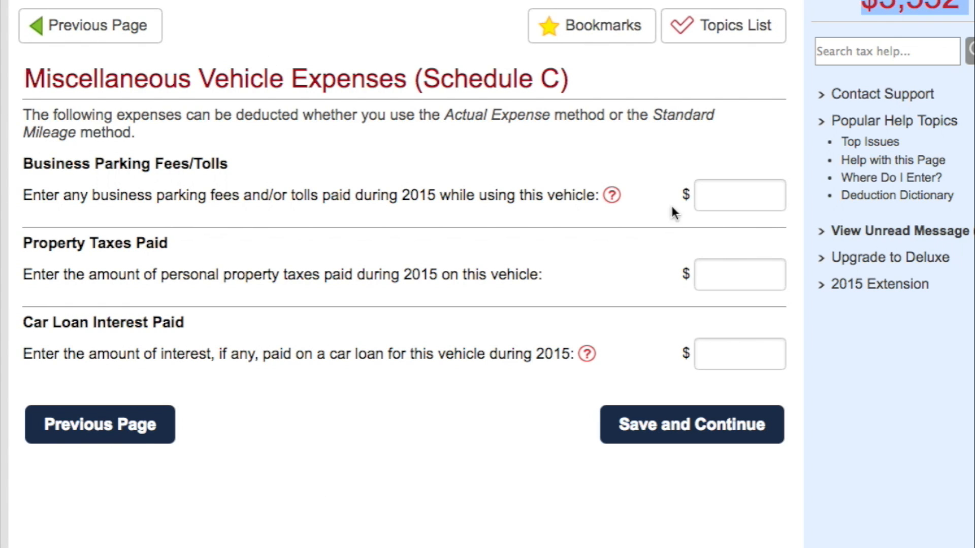
left_click(724, 197)
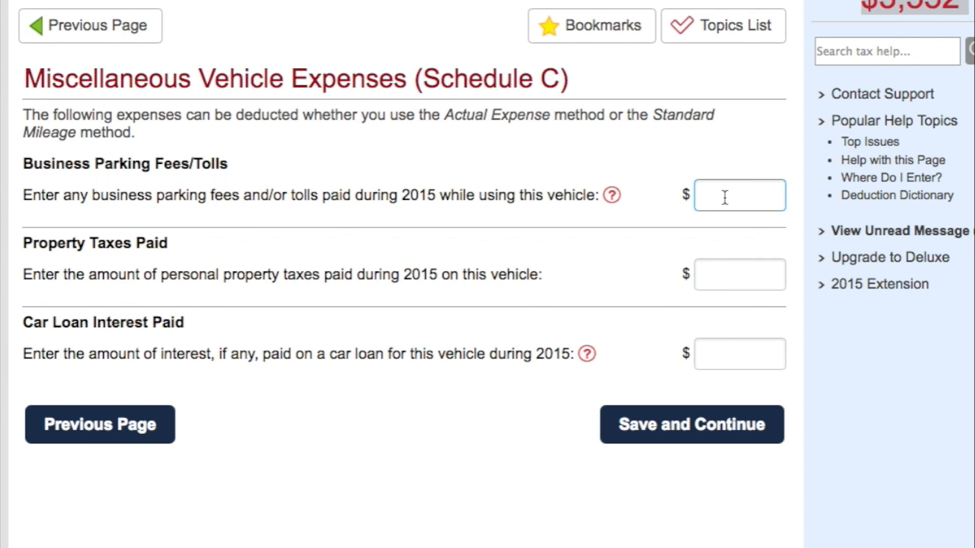
type("785")
left_click(701, 274)
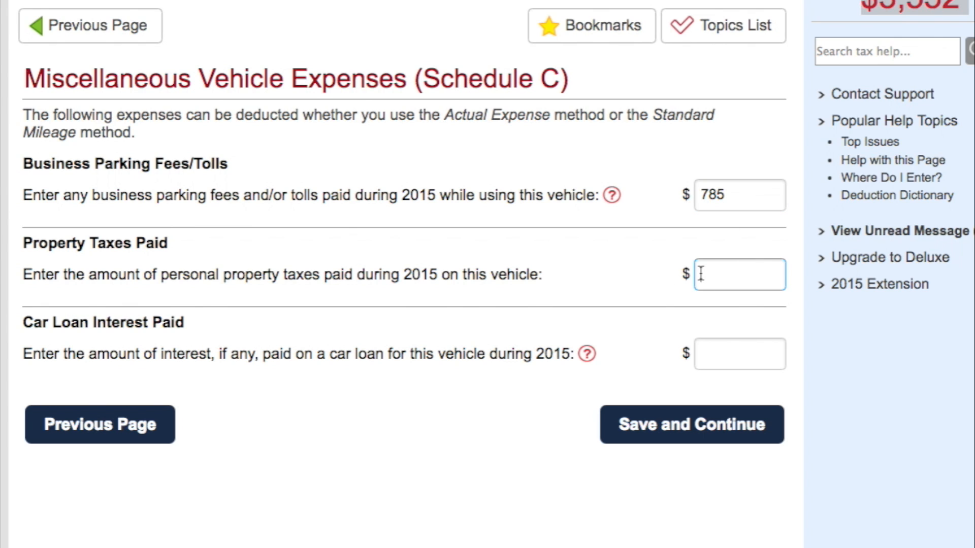
left_click(700, 345)
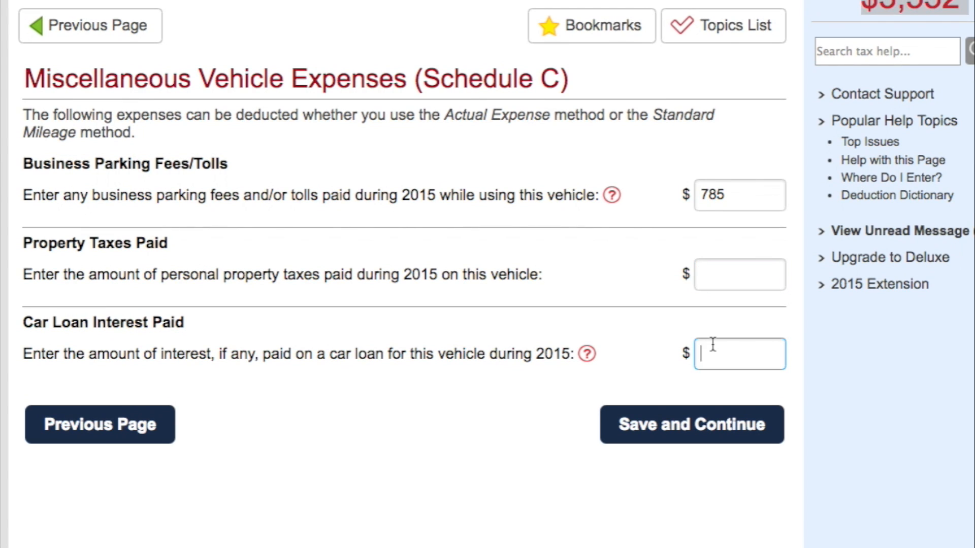
type("189")
left_click(733, 428)
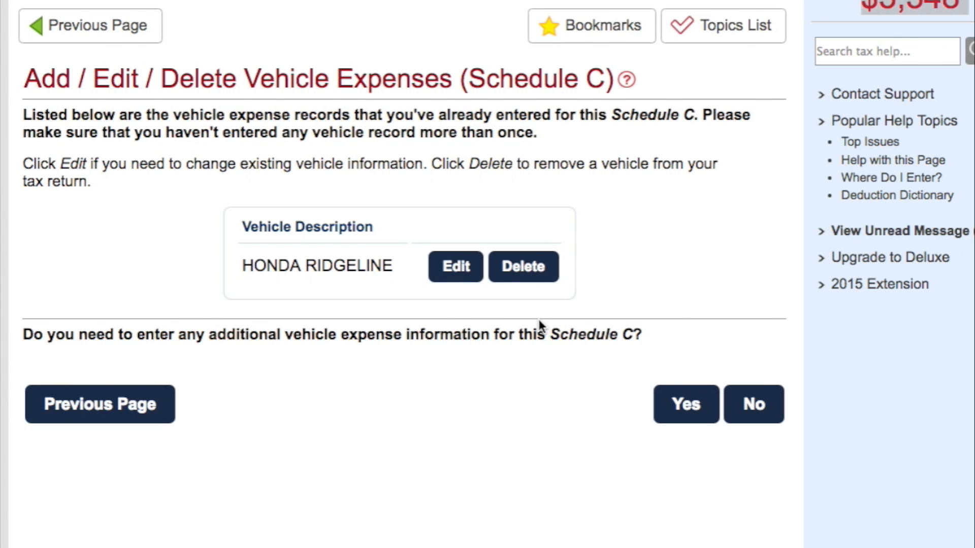
- Decline adding another vehicle, and save the health care and long-term care insurance questions with every answer left at No
left_click(750, 404)
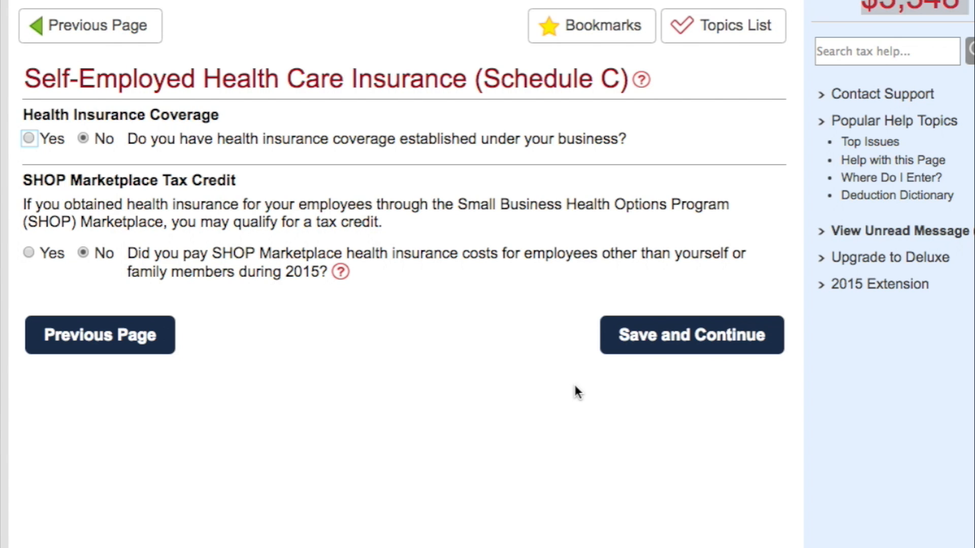
left_click(672, 339)
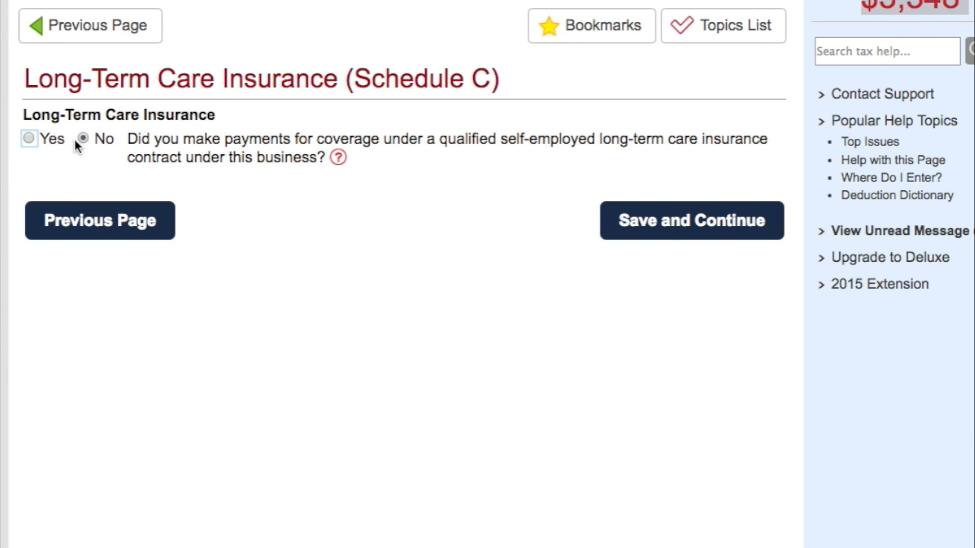
left_click(721, 224)
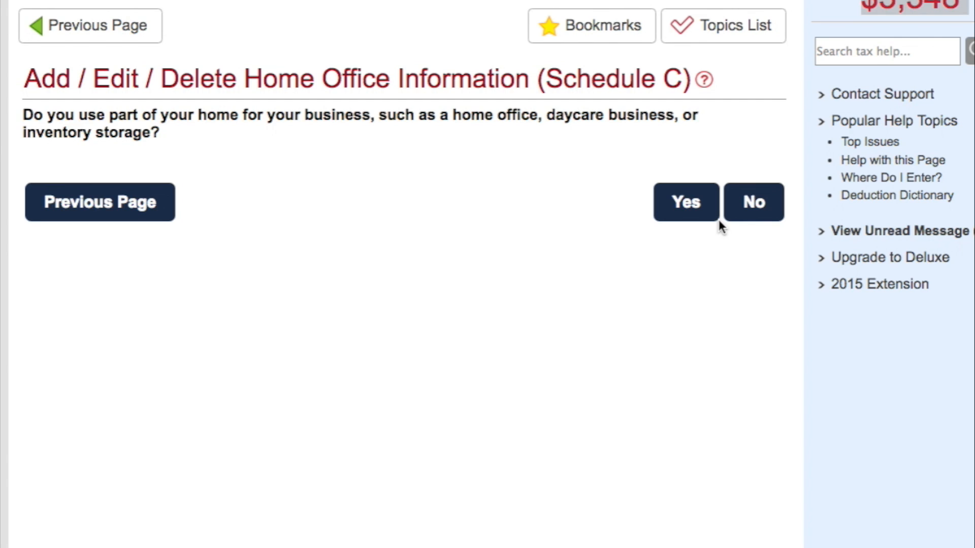
- Confirm that part of the home is used for business and describe the home office as "Home uTDu Office"
left_click(682, 207)
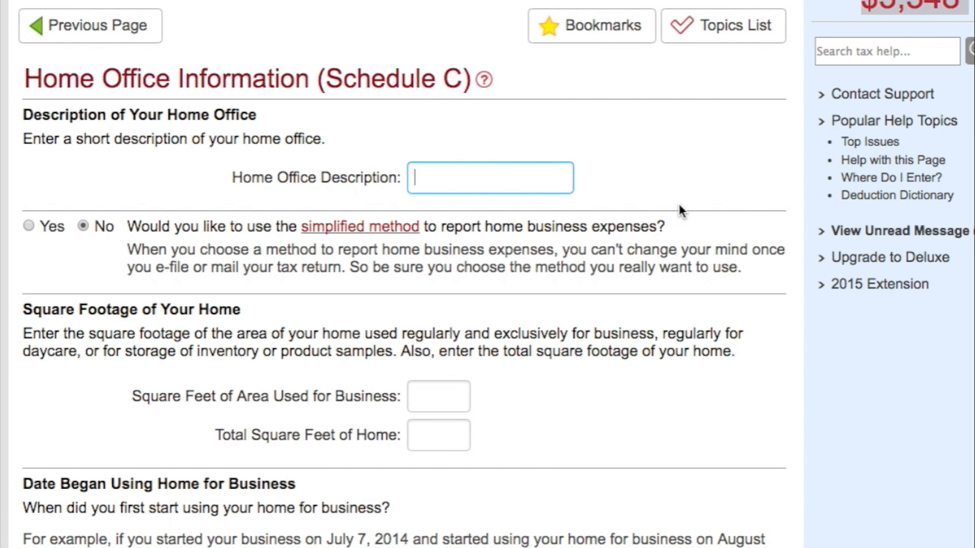
scroll(509, 131, "down", 2)
type("How")
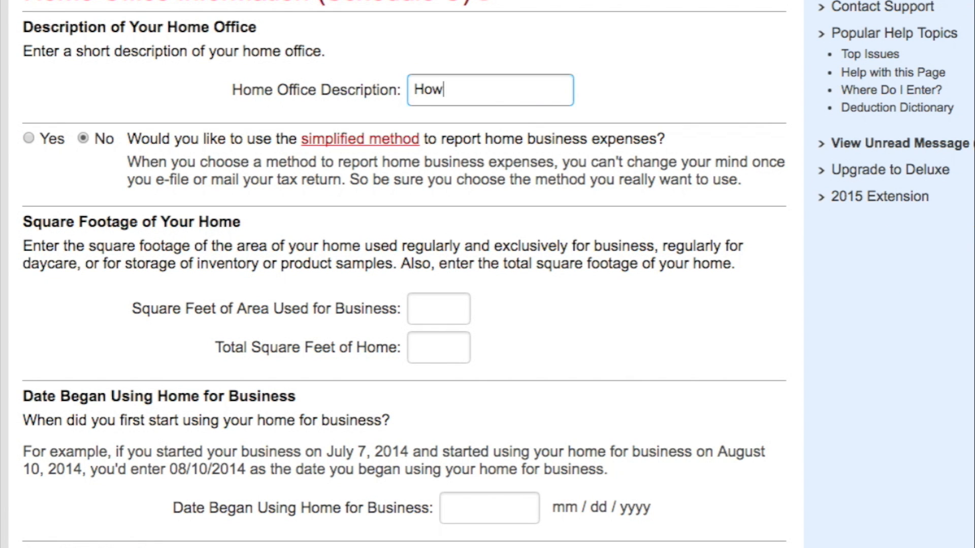
key("BackSpace")
type("e")
key("BackSpace")
type("me uTDu Of")
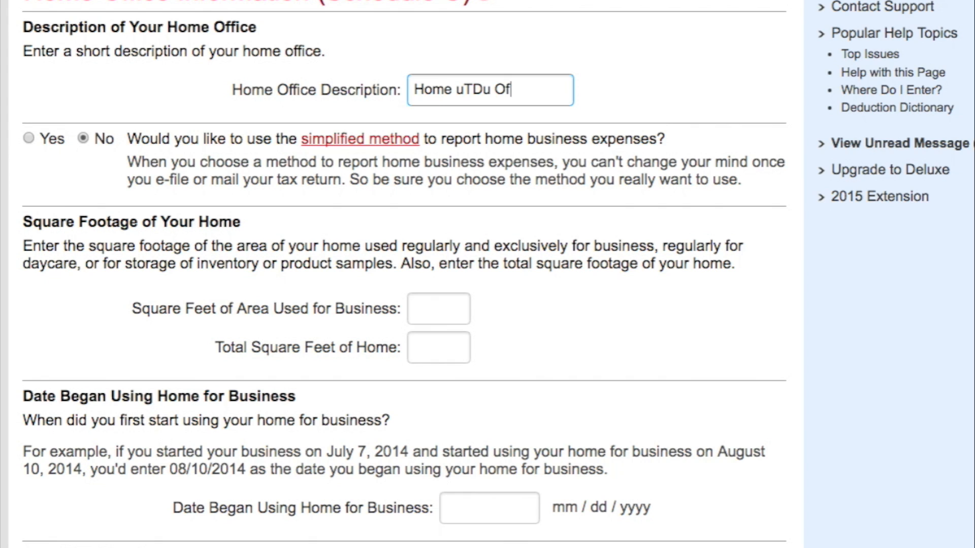
type("fice")
- Switch the simplified method on and off again to examine the home office questions required by the regular method
left_click(29, 137)
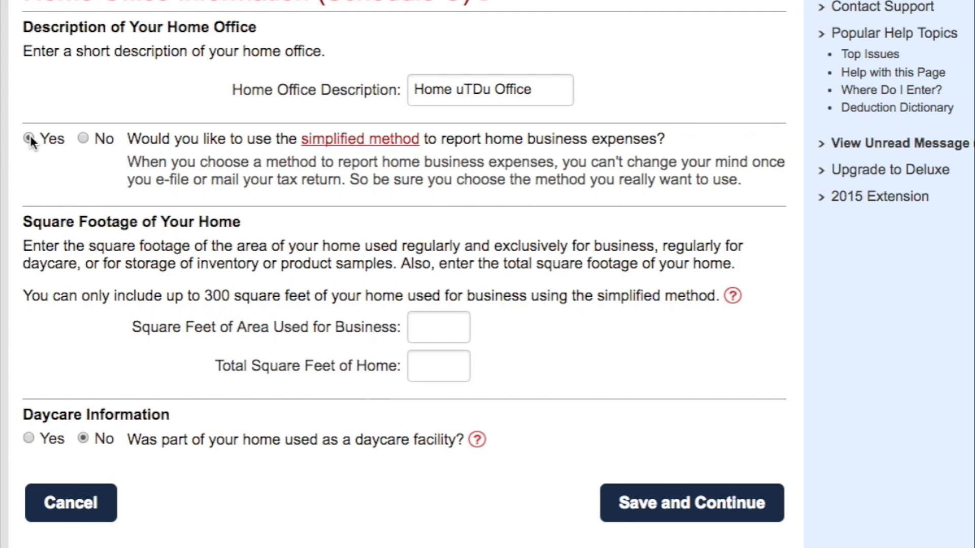
left_click(84, 138)
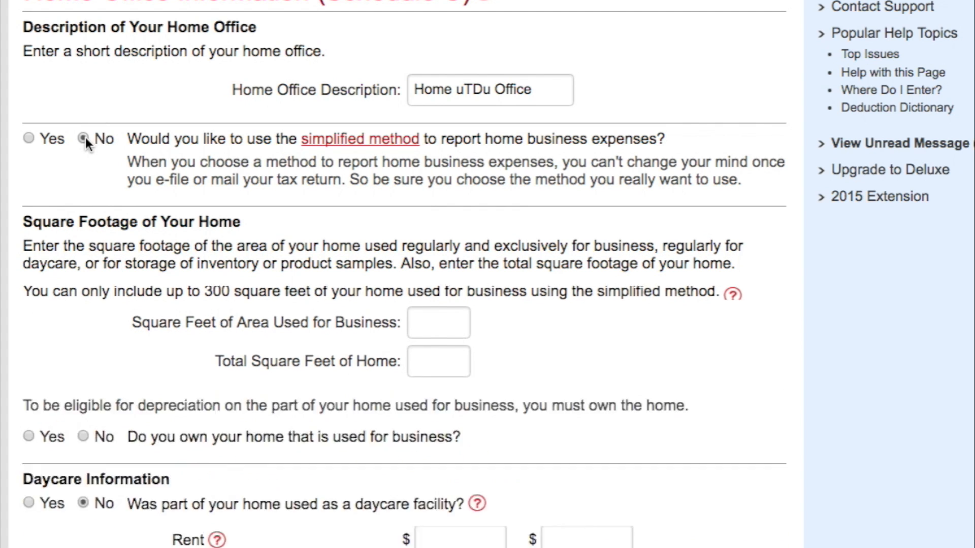
scroll(266, 355, "down", 3)
scroll(266, 355, "down", 2)
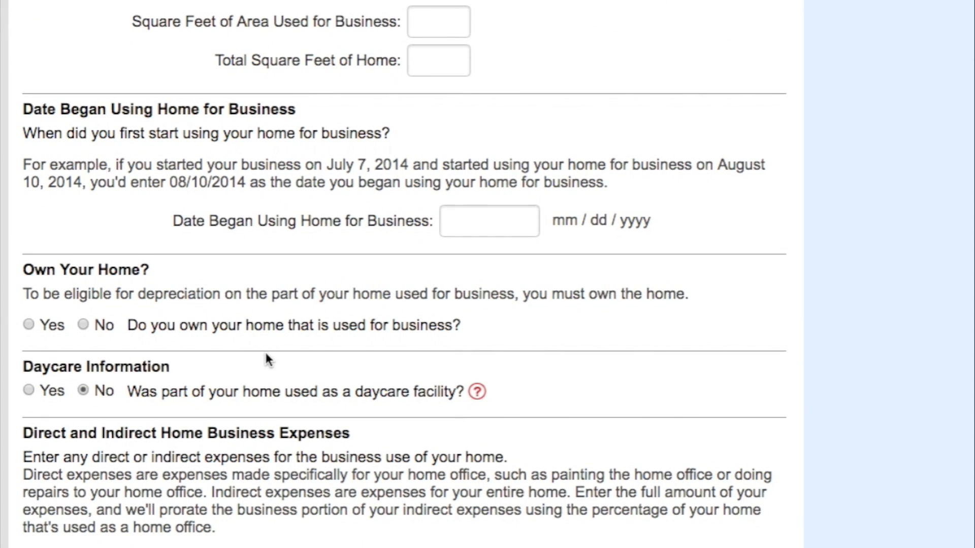
scroll(265, 352, "down", 2)
scroll(266, 359, "down", 1)
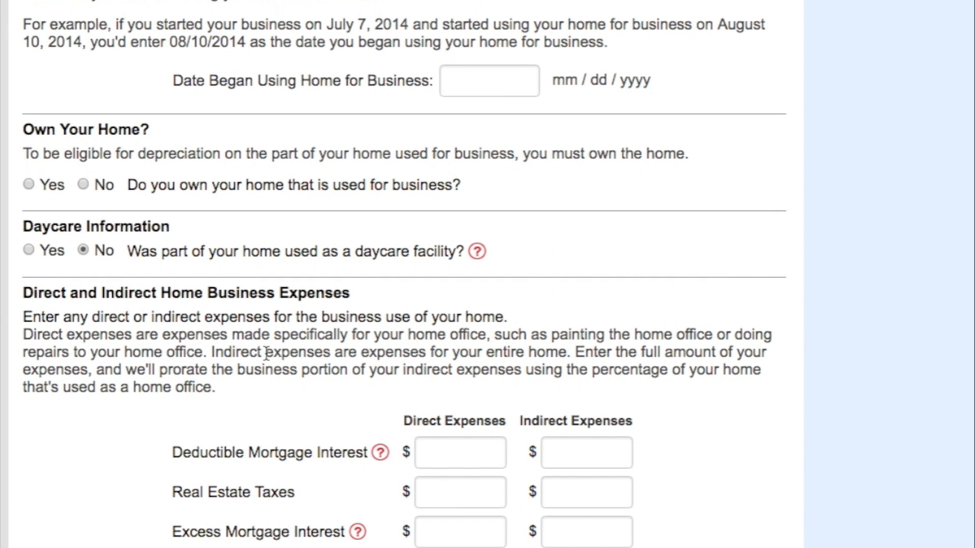
scroll(266, 352, "down", 4)
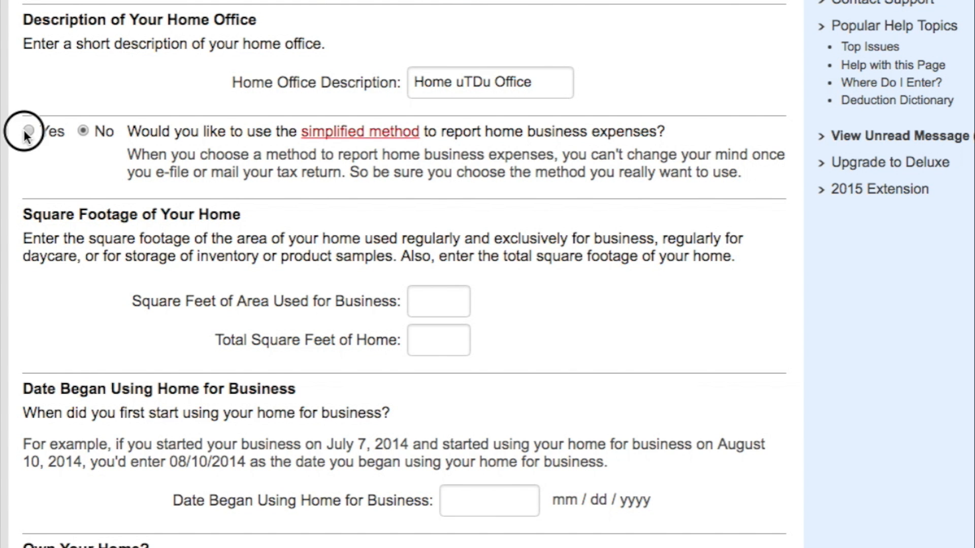
- Choose the simplified method with 210 business square feet of 2000 total, keep daycare at No, and save the home office information
left_click(28, 131)
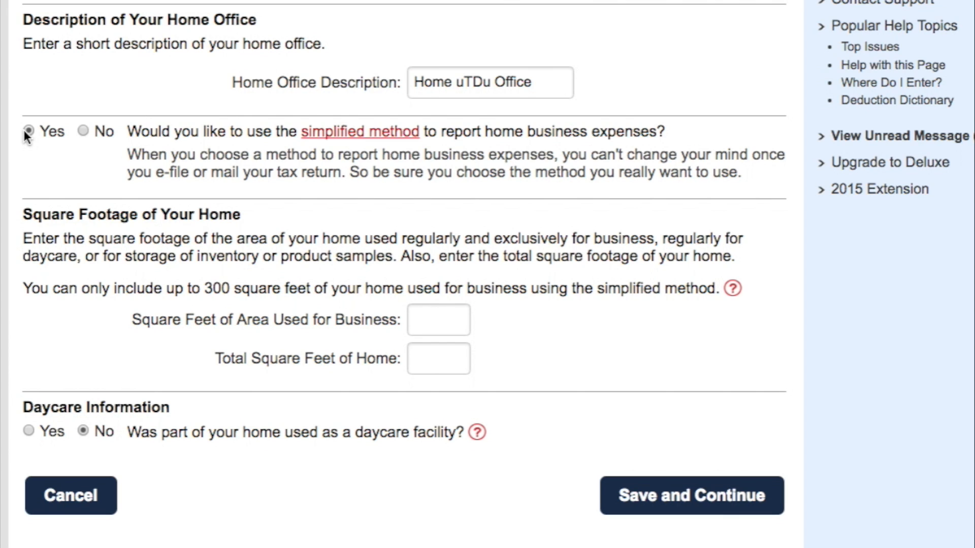
left_click(433, 319)
type("210")
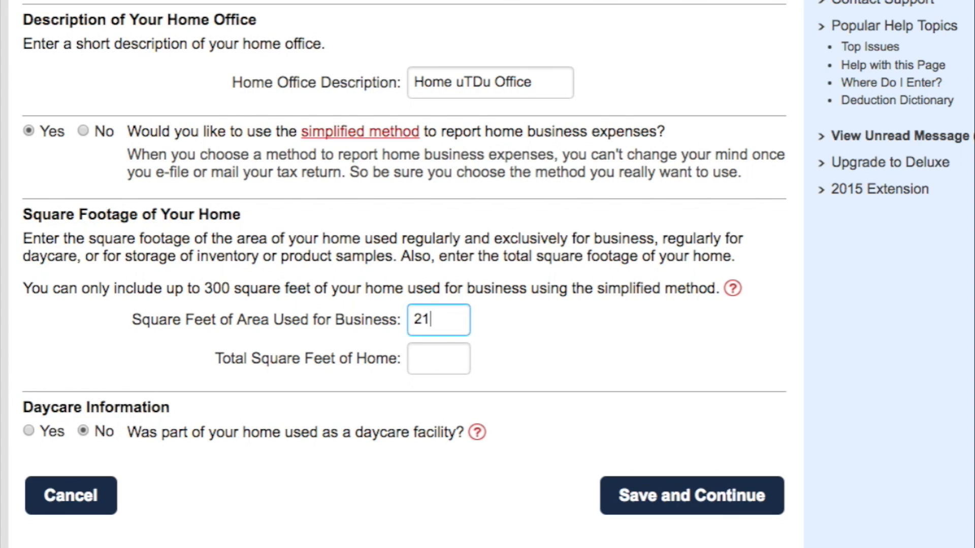
left_click(442, 360)
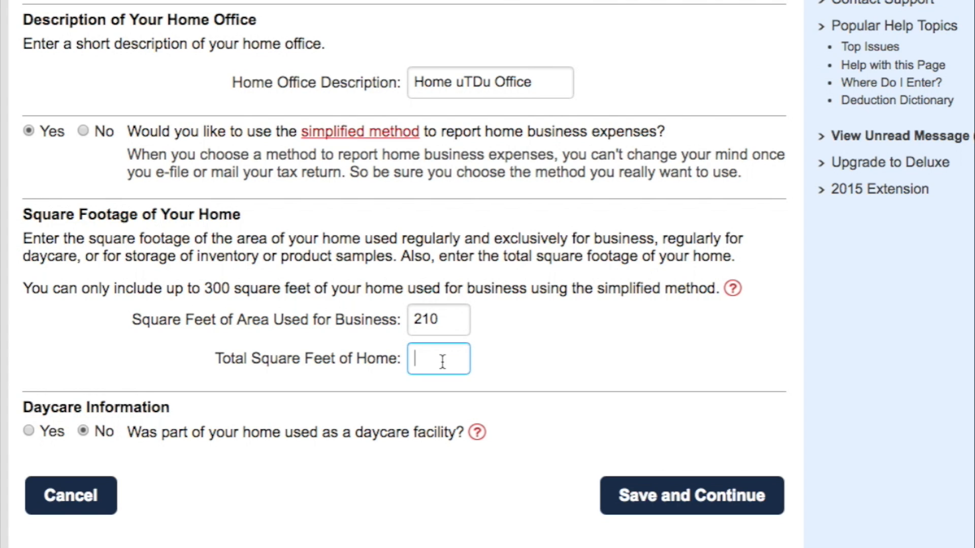
type("2000")
left_click(90, 437)
left_click(634, 493)
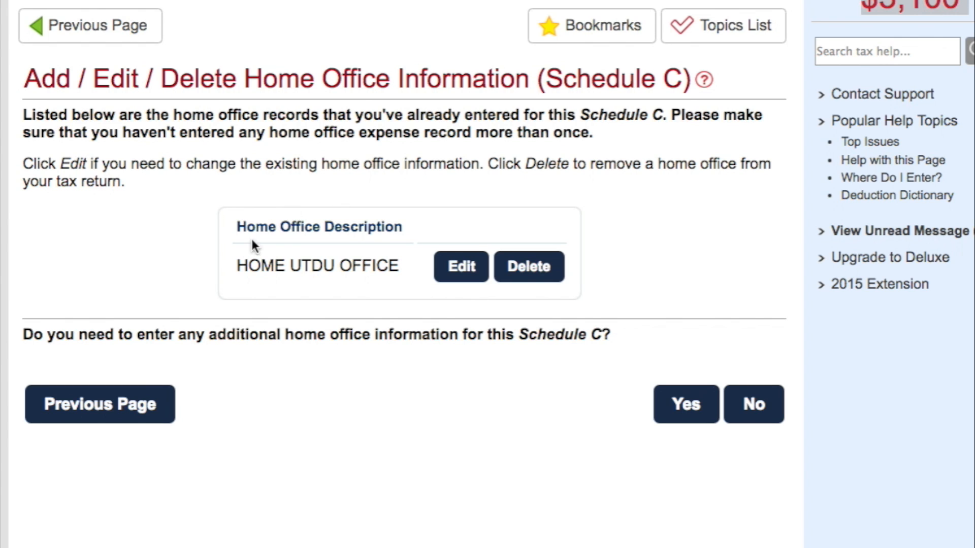
- Decline adding another home office and continue past the depreciable assets question to the business expenses
left_click(753, 405)
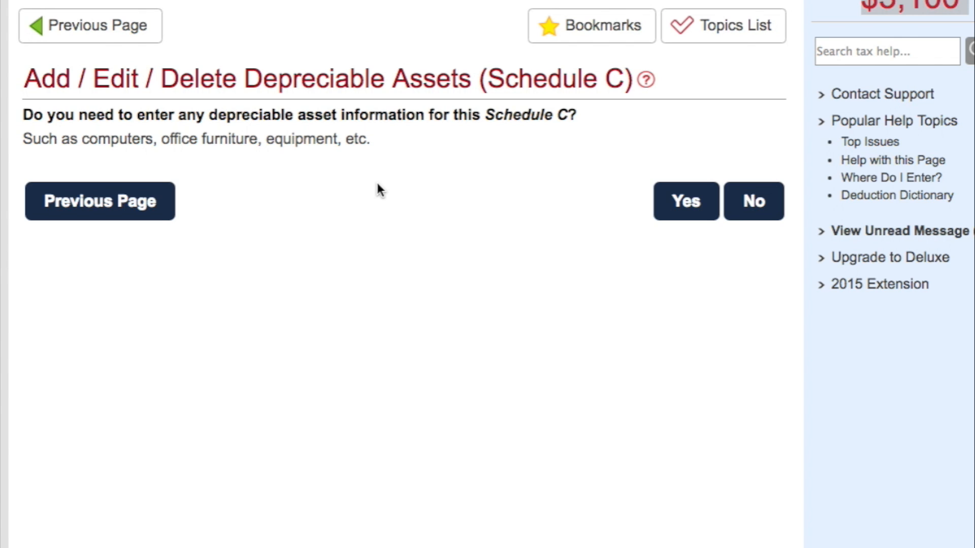
left_click(711, 201)
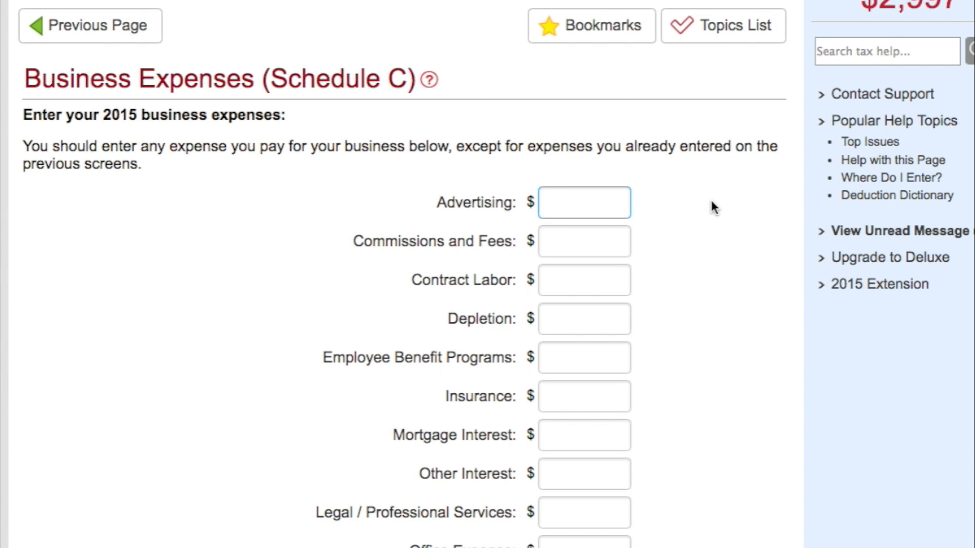
scroll(711, 202, "down", 15)
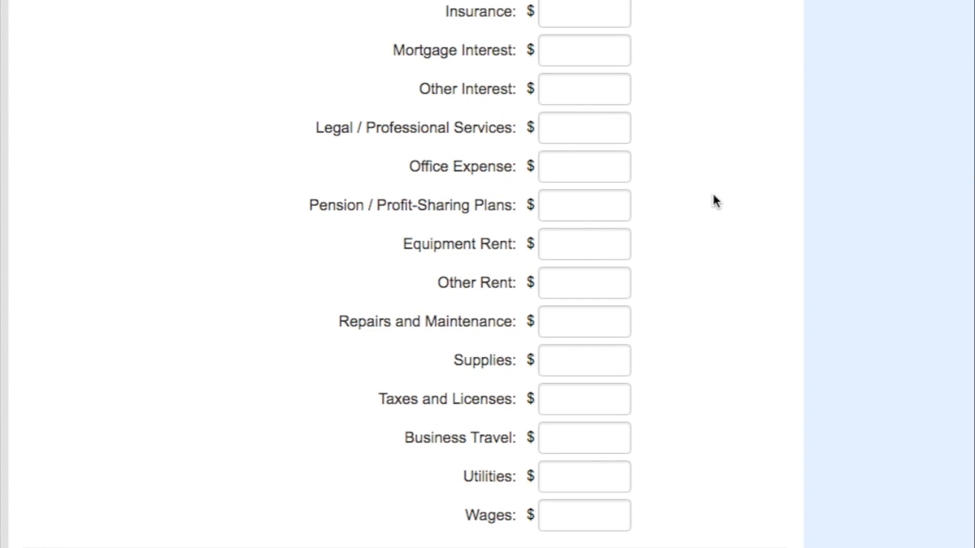
scroll(713, 195, "up", 15)
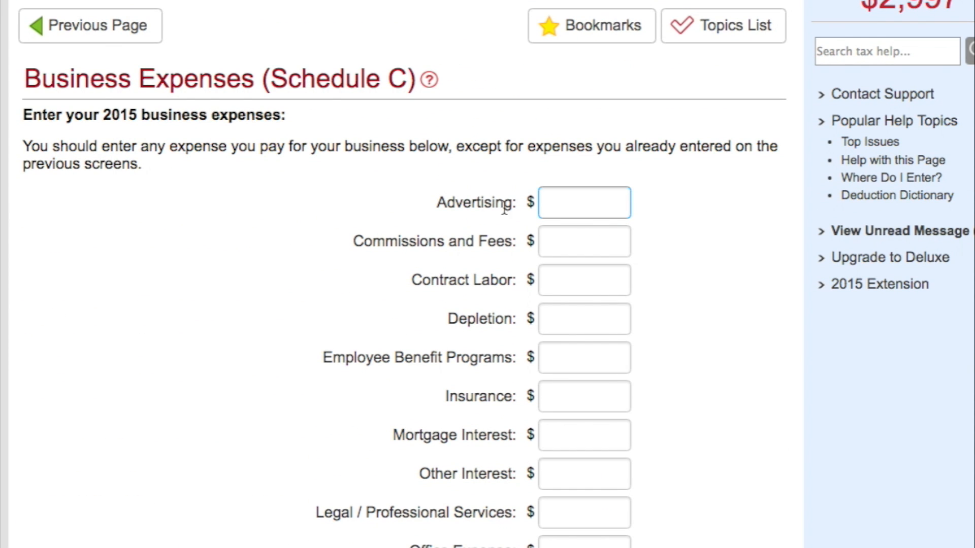
- Enter $2500 of contract labor in the 2015 business expenses
left_click(452, 198)
scroll(505, 274, "down", 2)
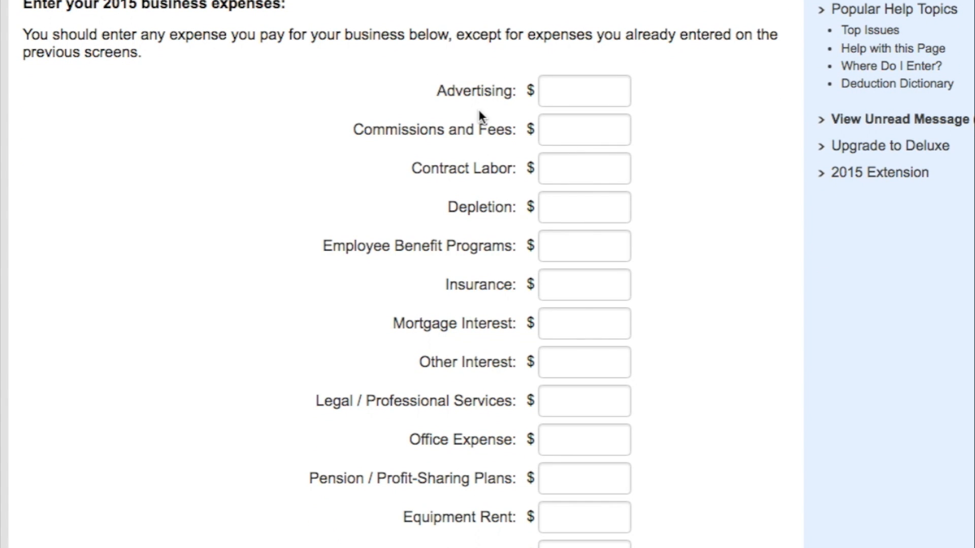
scroll(476, 162, "down", 1)
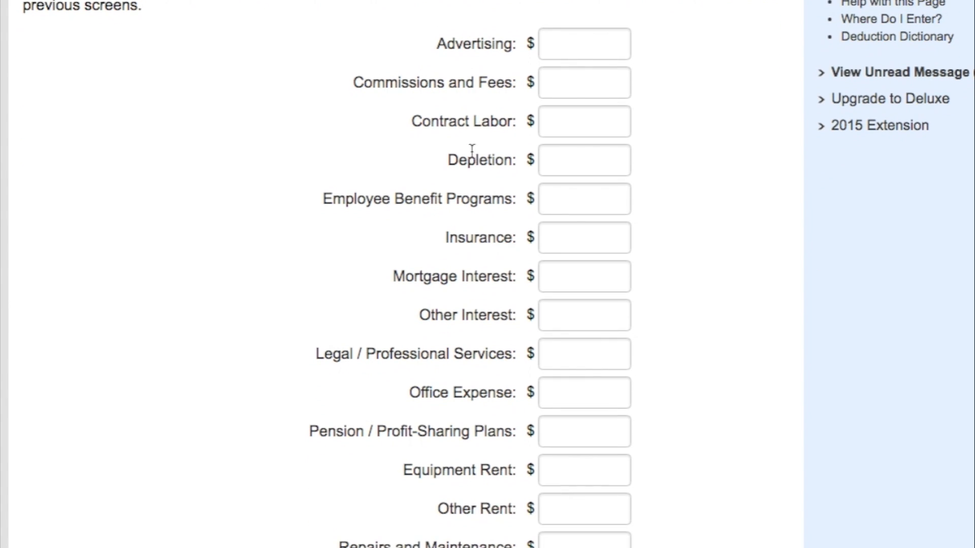
left_click_drag(423, 121, 526, 121)
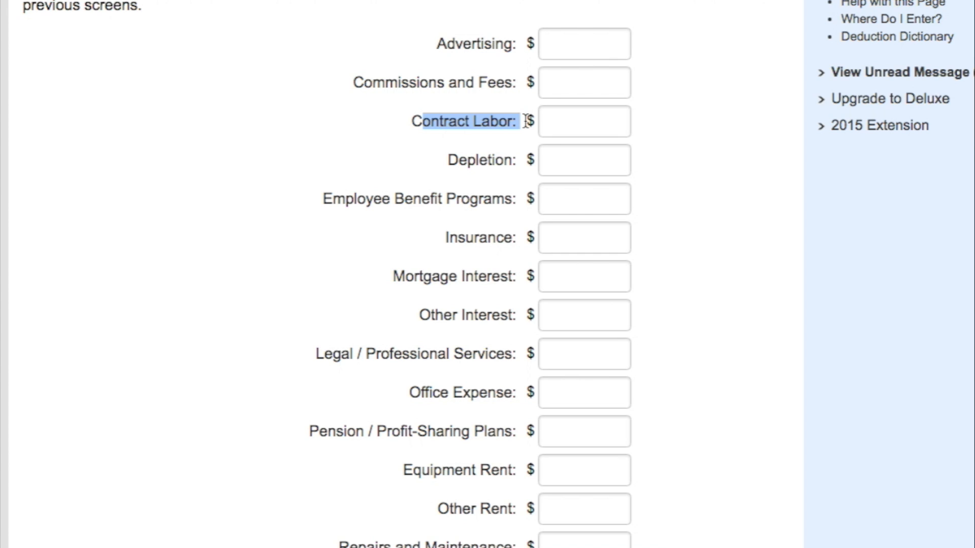
left_click(572, 118)
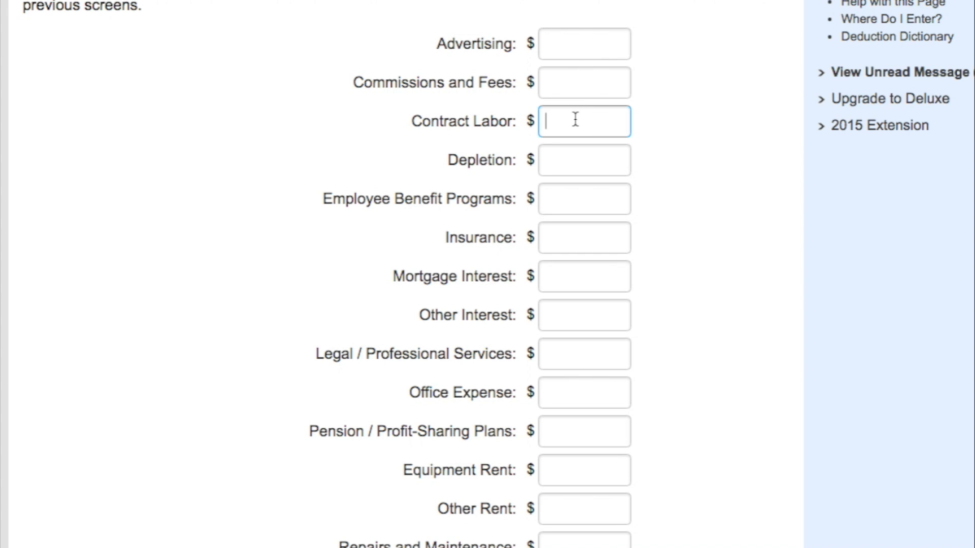
scroll(576, 120, "down", 1)
scroll(576, 120, "down", 1)
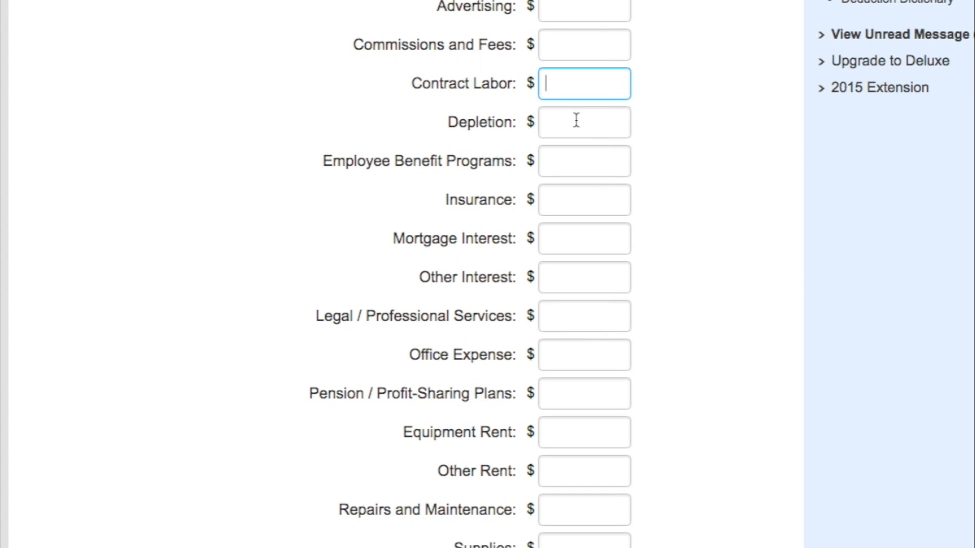
type("2500")
- Enter $425 of insurance in the business expenses, leaving mortgage interest blank
scroll(640, 274, "down", 3)
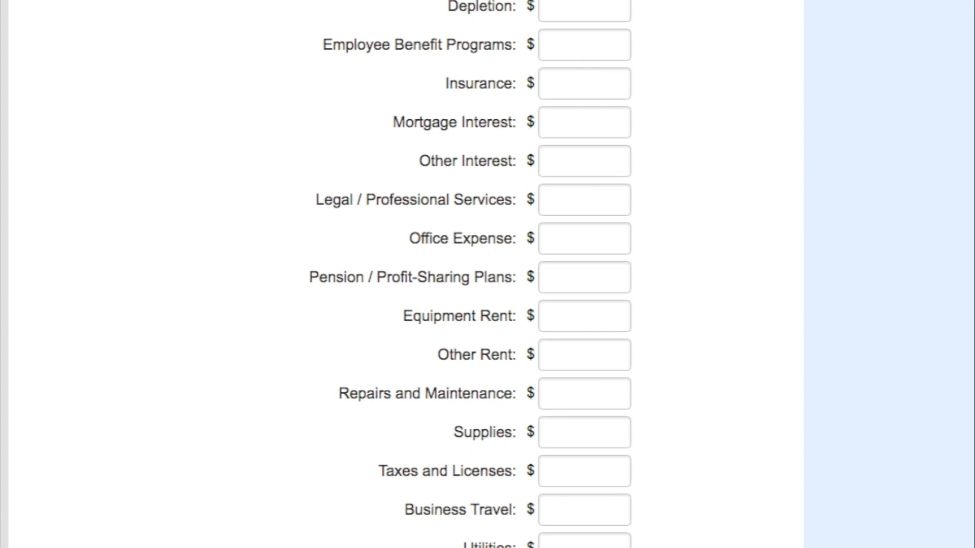
scroll(561, 189, "down", 3)
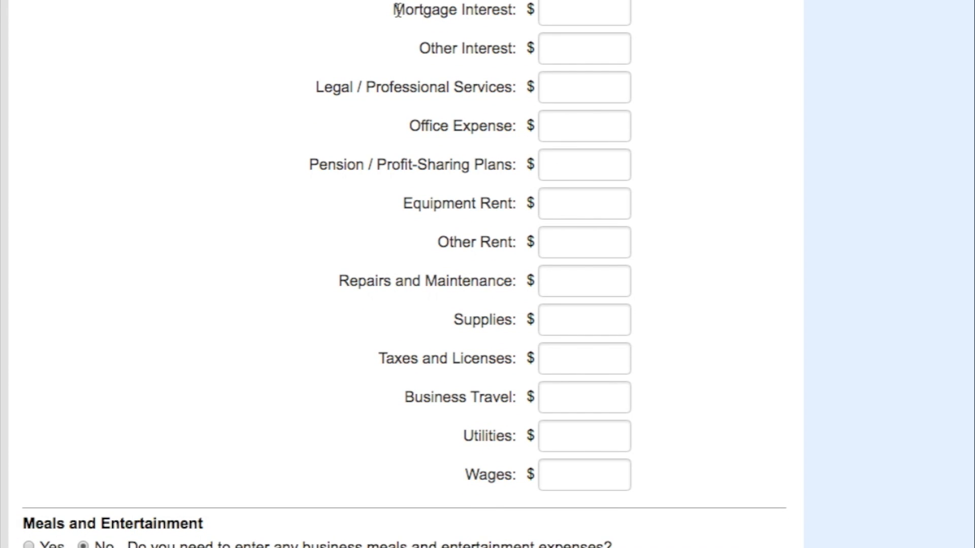
left_click_drag(393, 10, 506, 15)
scroll(506, 18, "up", 2)
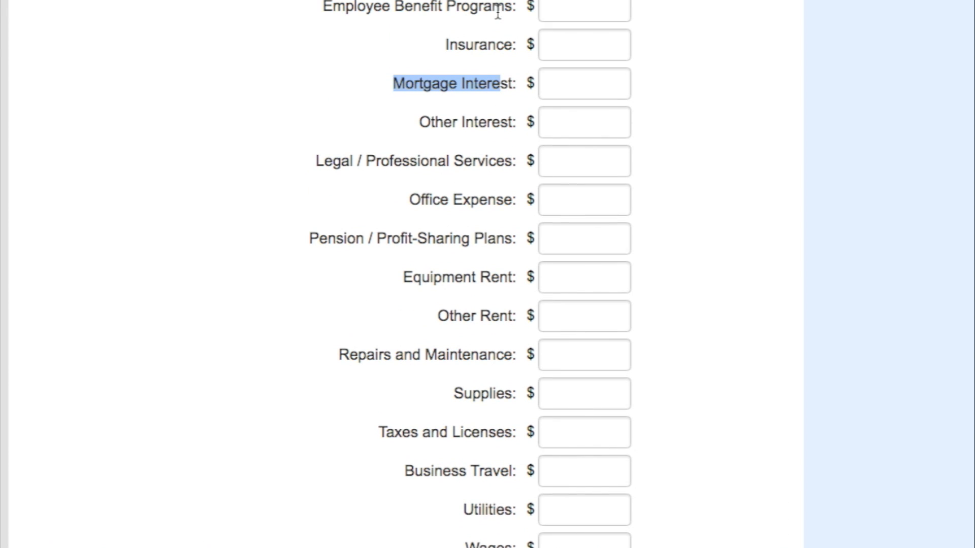
left_click(553, 49)
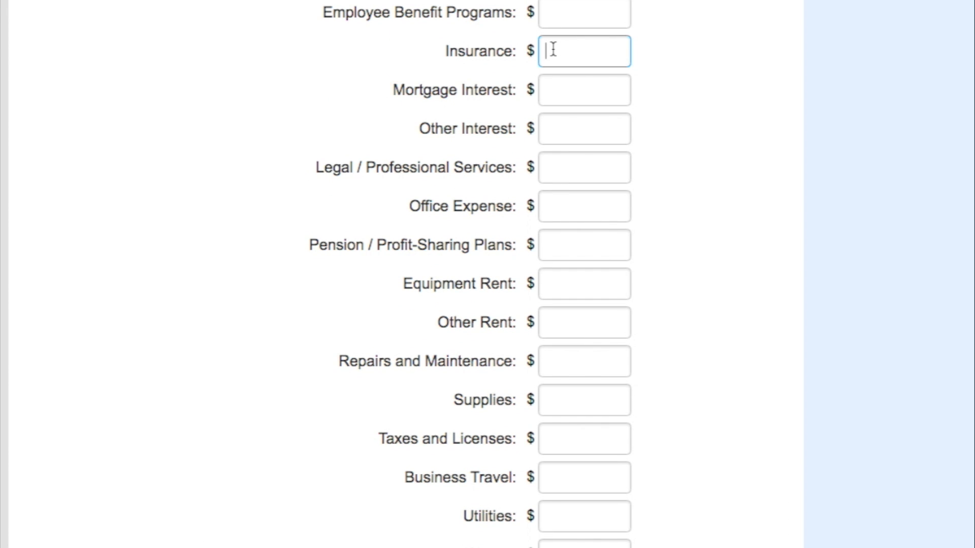
type("425")
- Leave legal and professional services blank and enter $890 of office expense
scroll(456, 84, "down", 3)
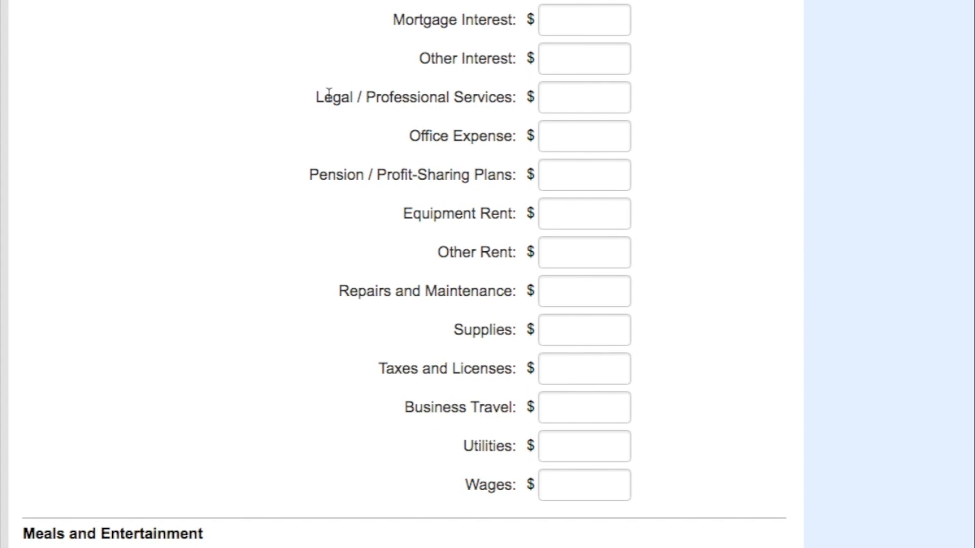
left_click_drag(314, 96, 519, 109)
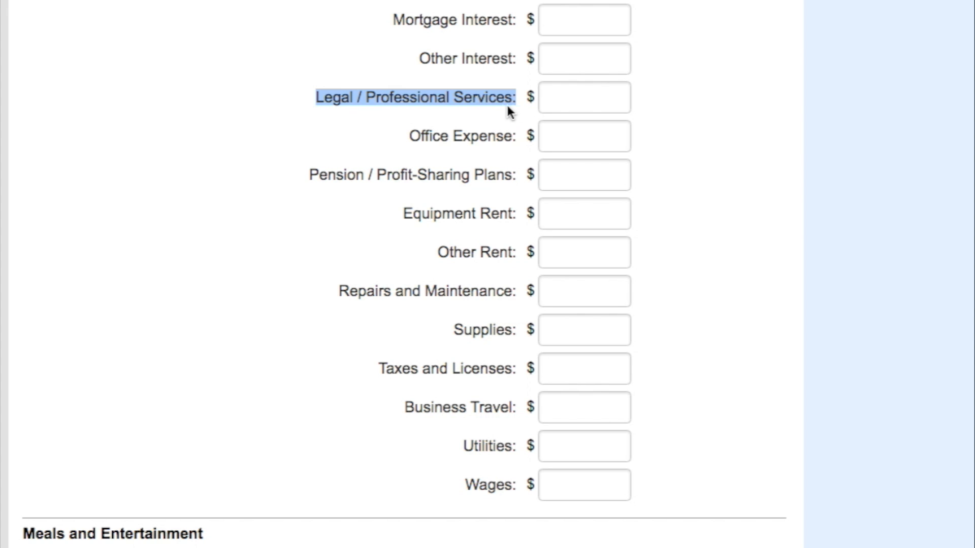
scroll(457, 121, "up", 1)
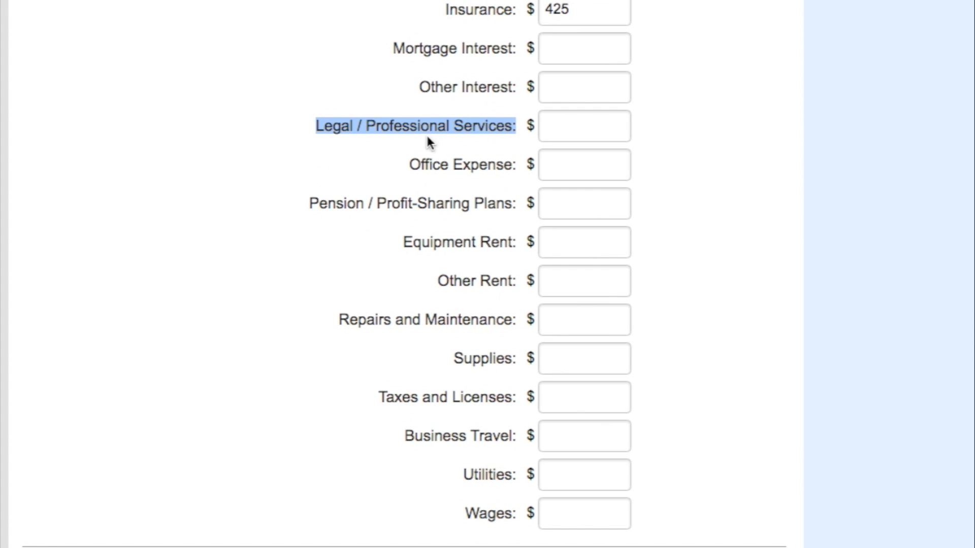
left_click_drag(409, 166, 494, 180)
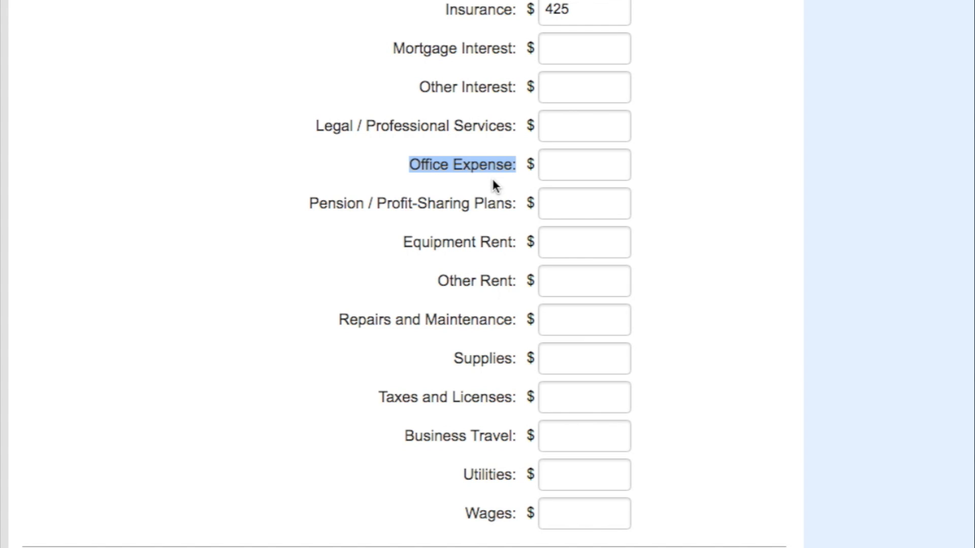
left_click(553, 166)
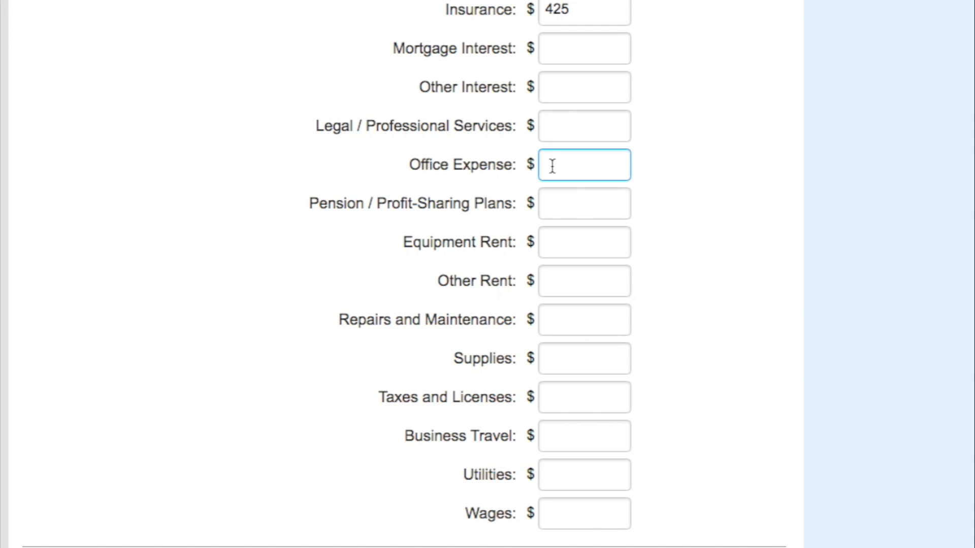
type("890")
- Leave repairs and maintenance blank and enter $790 of supplies in the business expenses
scroll(518, 241, "down", 3)
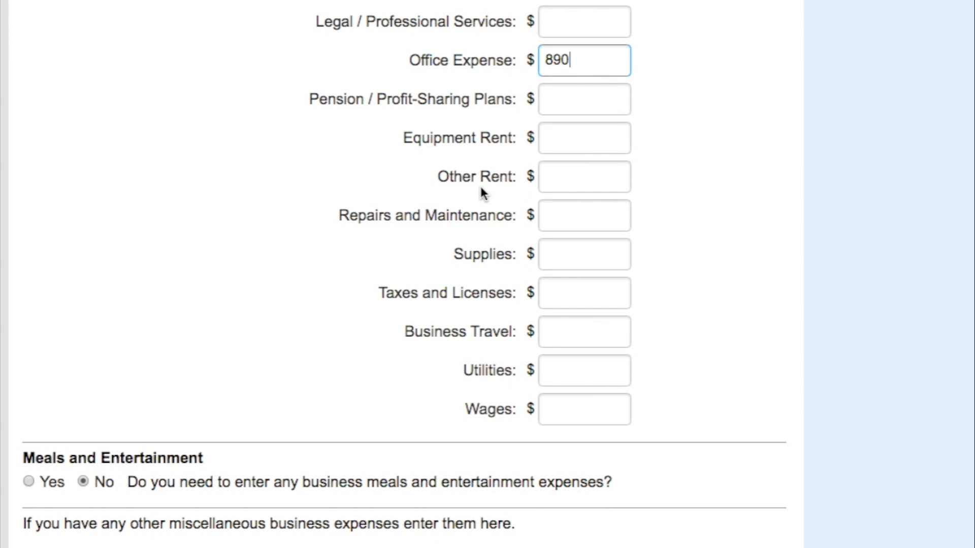
scroll(480, 188, "down", 1)
scroll(480, 192, "down", 1)
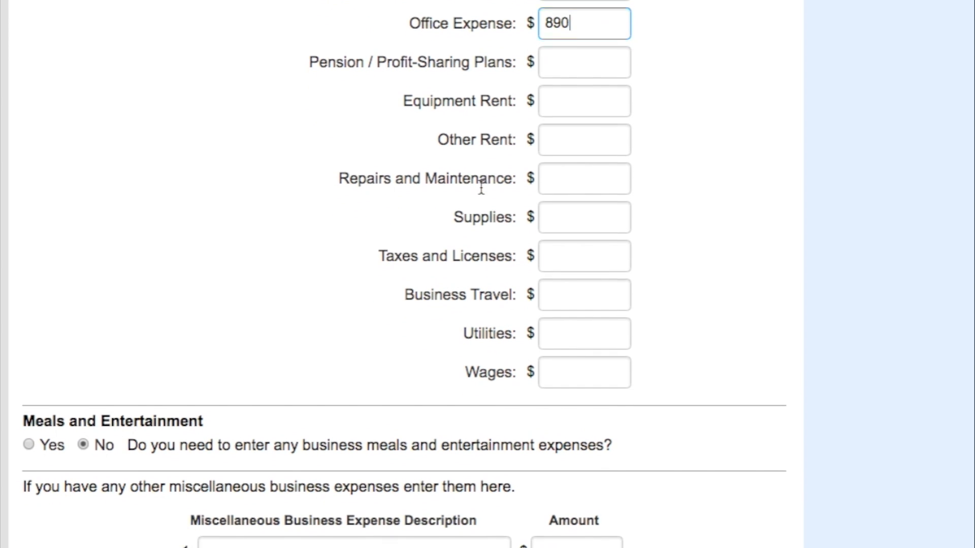
scroll(480, 183, "down", 1)
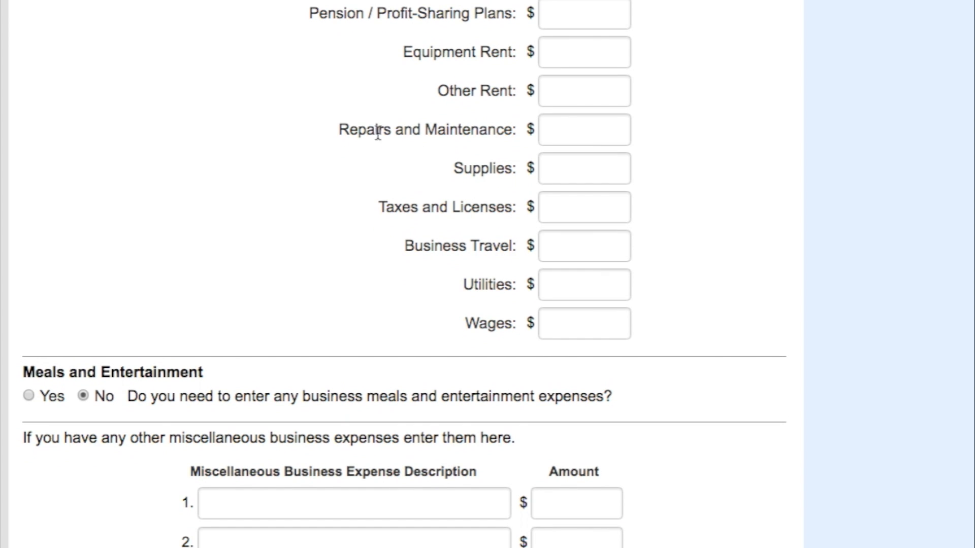
left_click_drag(335, 129, 538, 130)
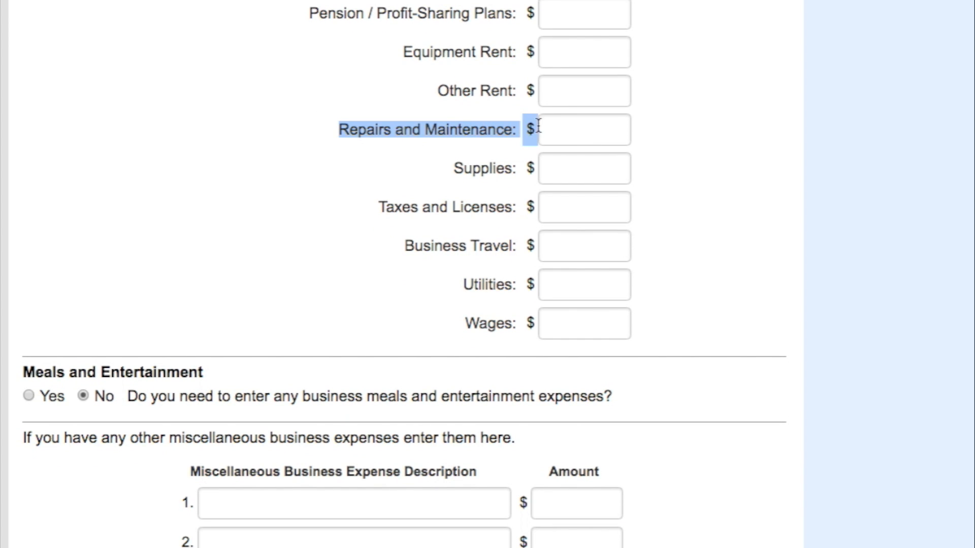
left_click(454, 118)
scroll(453, 113, "up", 1)
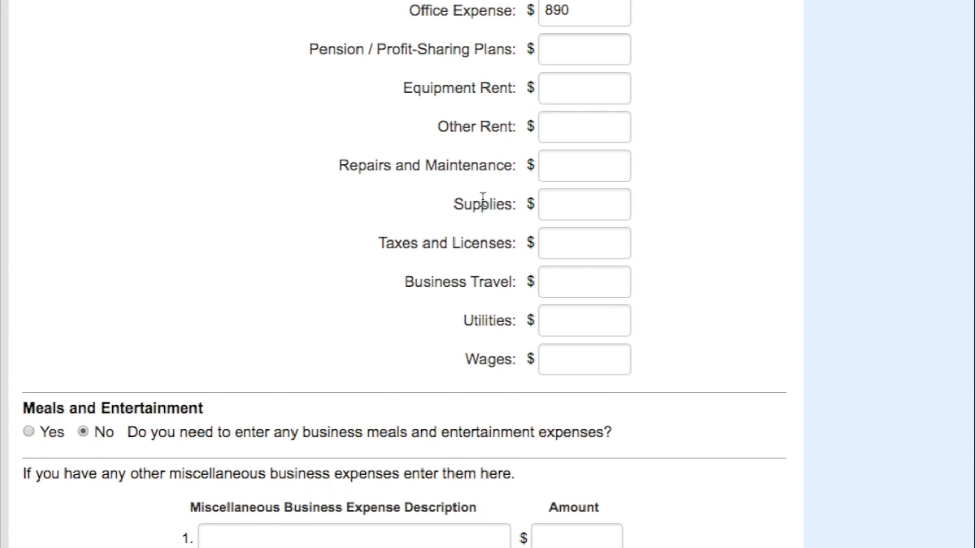
left_click(568, 202)
type("790")
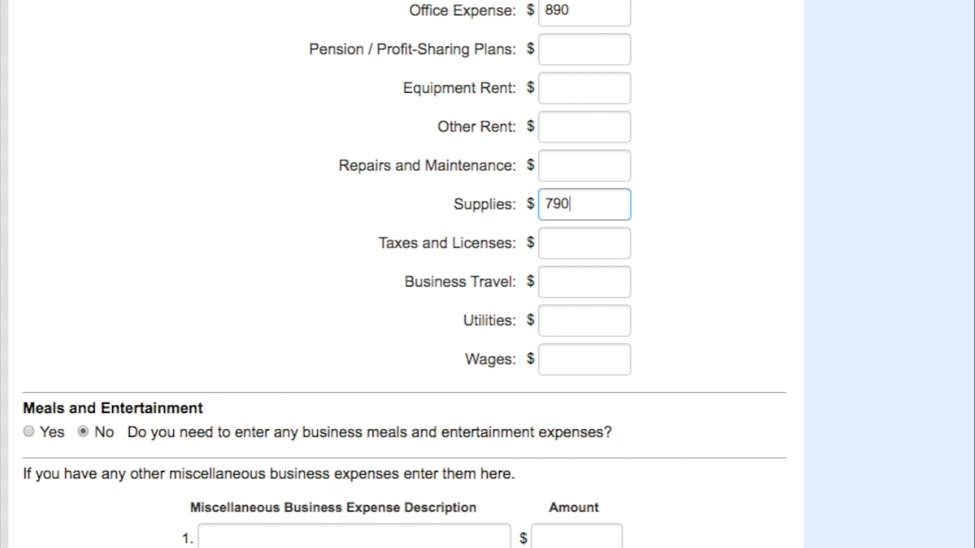
- Enter $440 of taxes and licenses in the business expenses
left_click(578, 254)
scroll(577, 246, "down", 2)
scroll(577, 247, "down", 1)
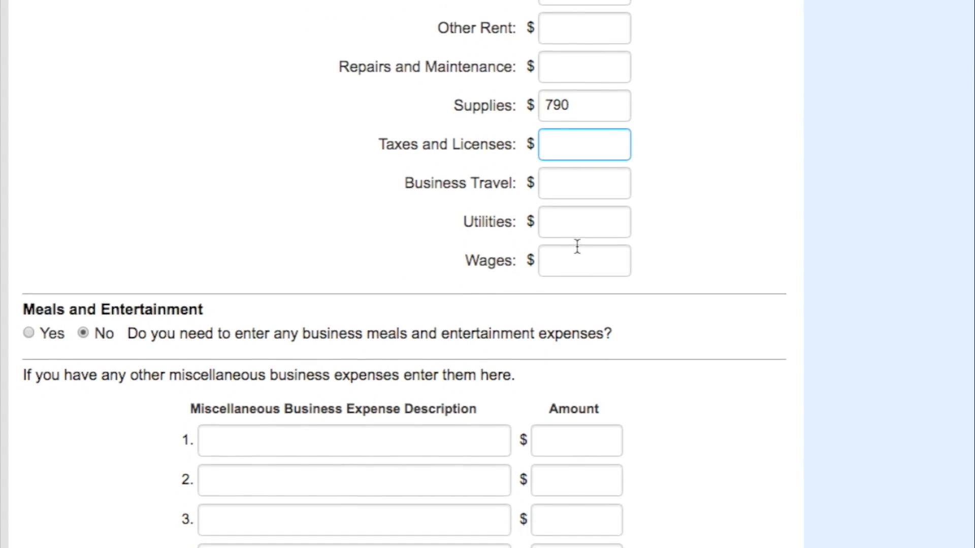
scroll(577, 246, "up", 1)
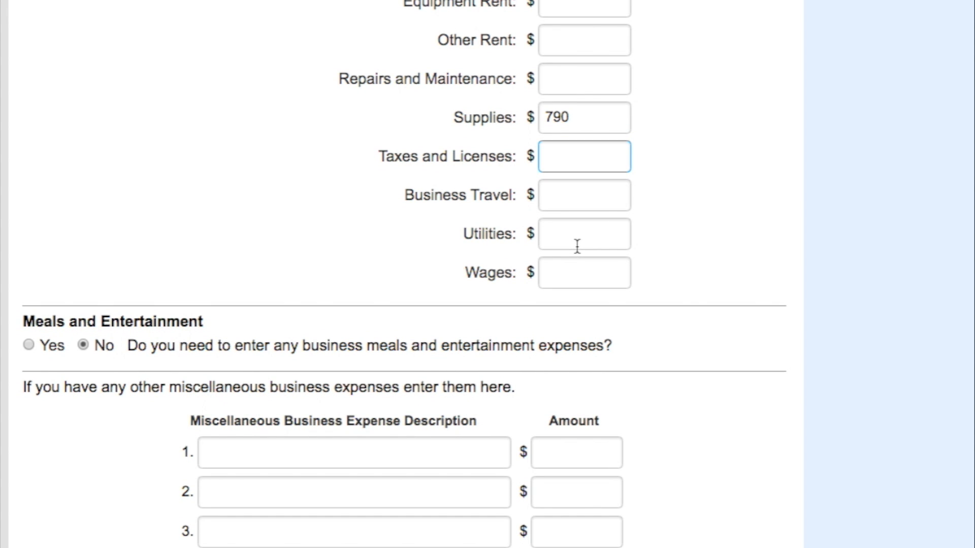
scroll(578, 247, "down", 1)
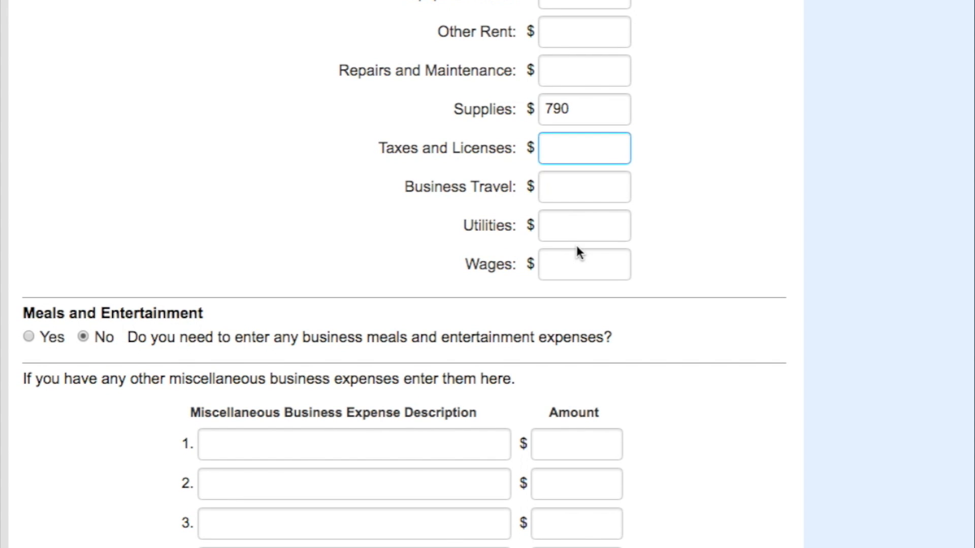
type("440")
scroll(577, 247, "down", 2)
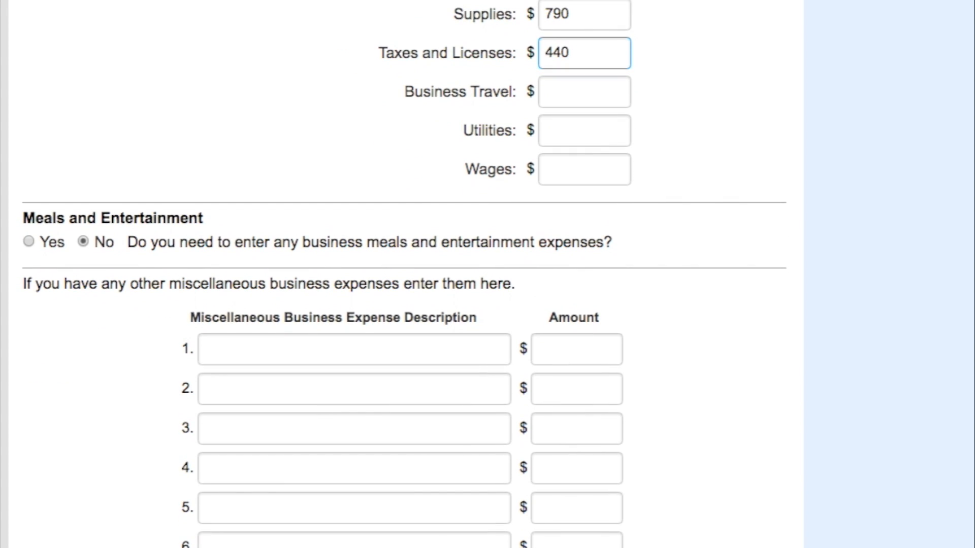
- Enter $1780 of business travel, leaving utilities and wages blank
left_click(558, 97)
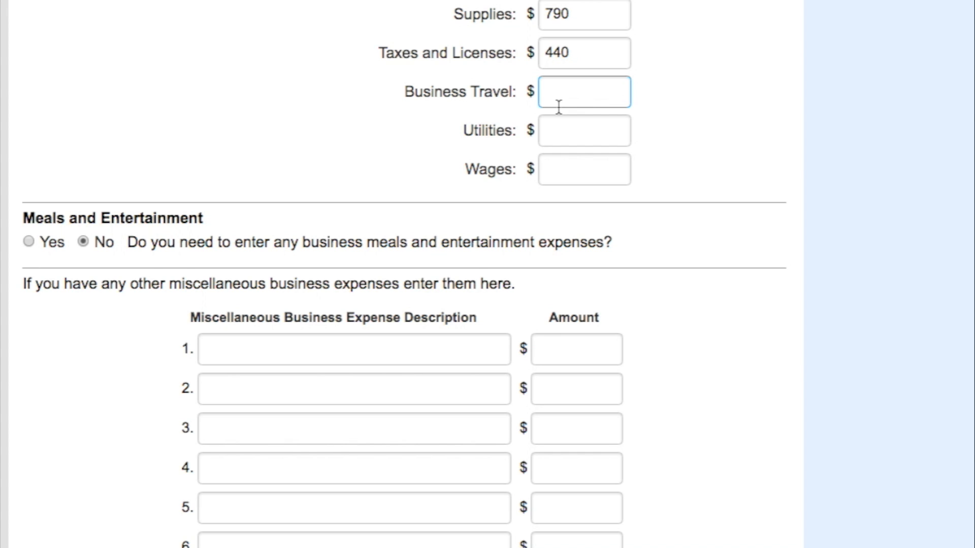
type("1780")
scroll(406, 274, "down", 3)
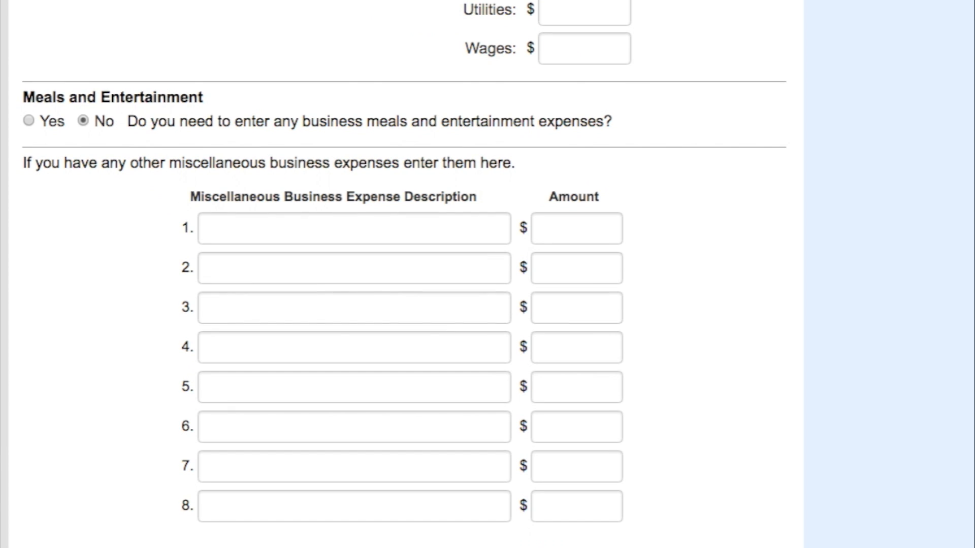
left_click(477, 48)
double_click(477, 48)
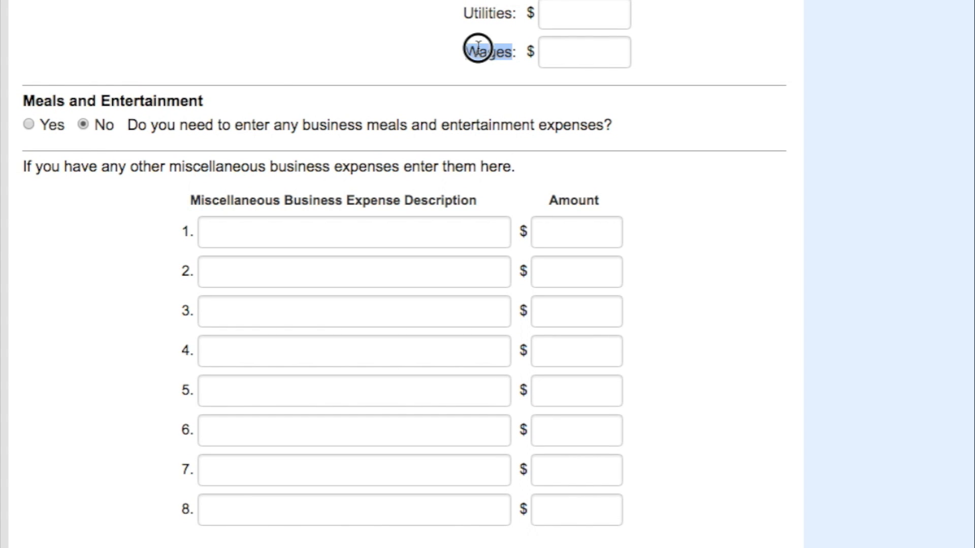
double_click(476, 6)
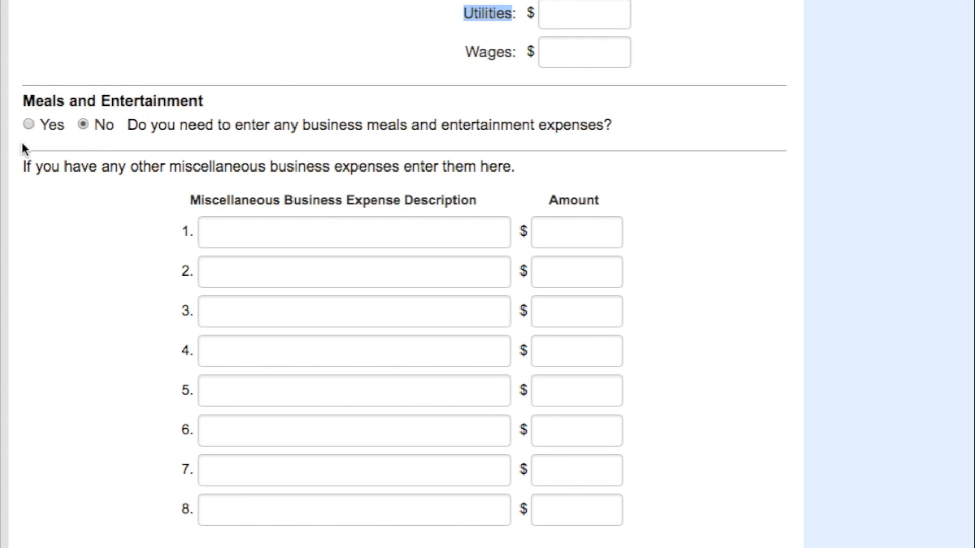
- Answer Yes to business meals and entertainment and enter $670 subject to the 50% limit, leaving the DOT and unlimited amounts blank
left_click(28, 124)
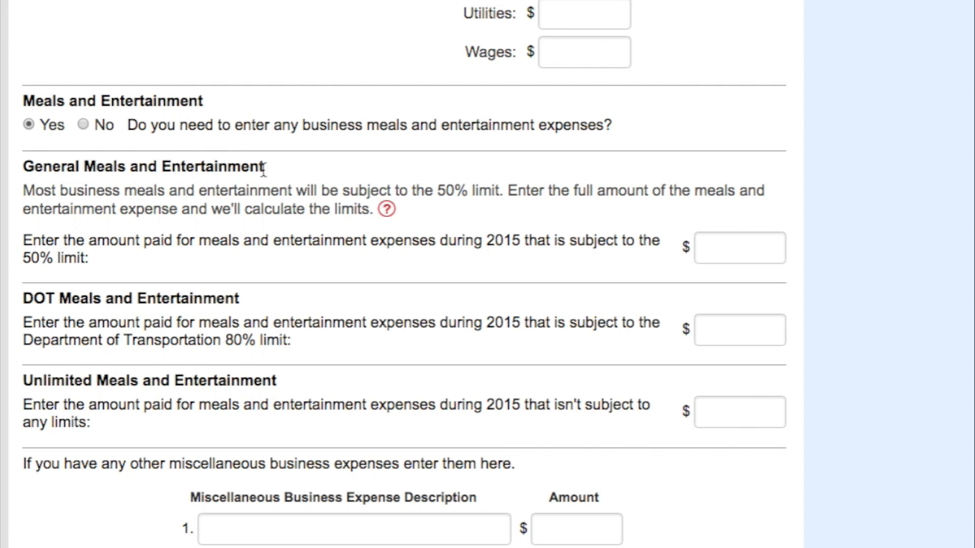
left_click(725, 249)
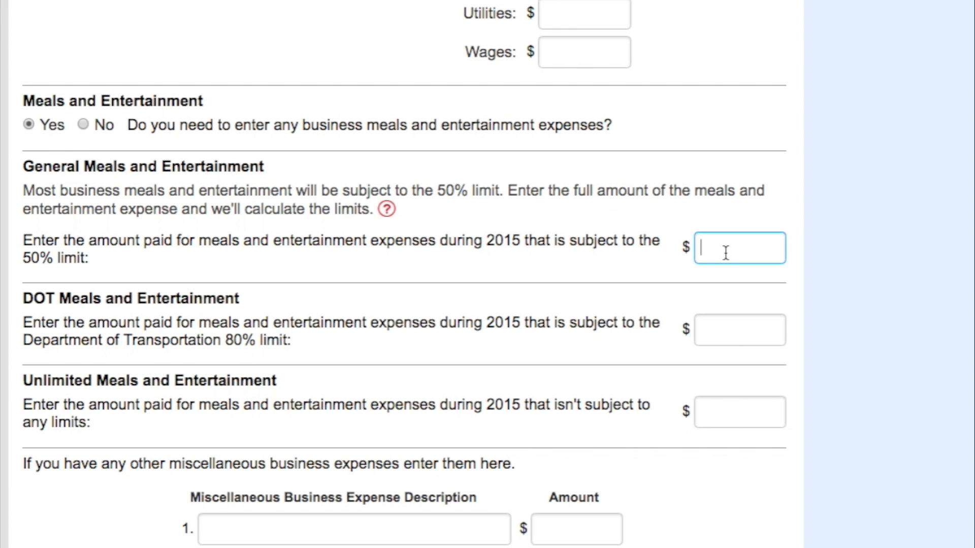
type("670")
left_click(686, 247)
left_click(747, 404)
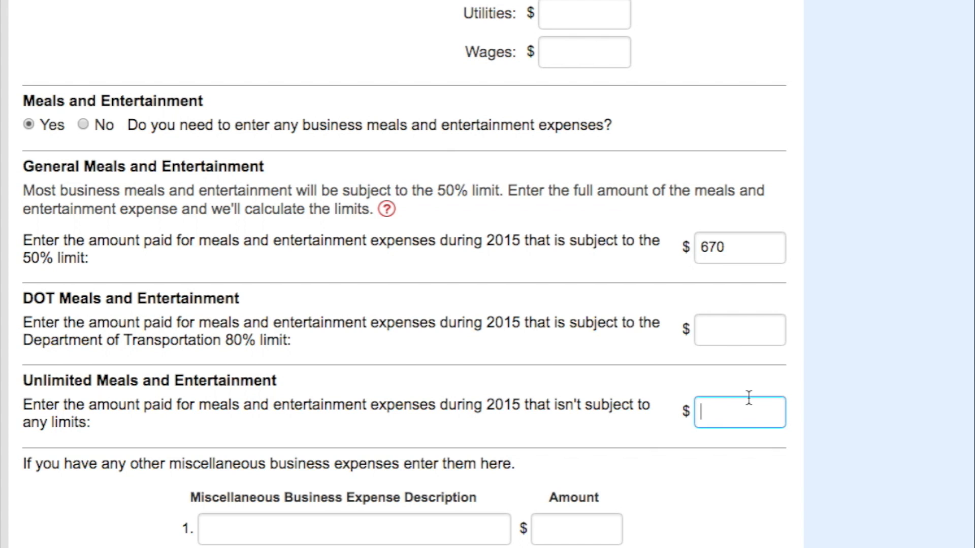
- Finish the Schedule C entry without adding another business and continue to the Your Income overview
scroll(748, 398, "up", 4)
scroll(748, 398, "down", 10)
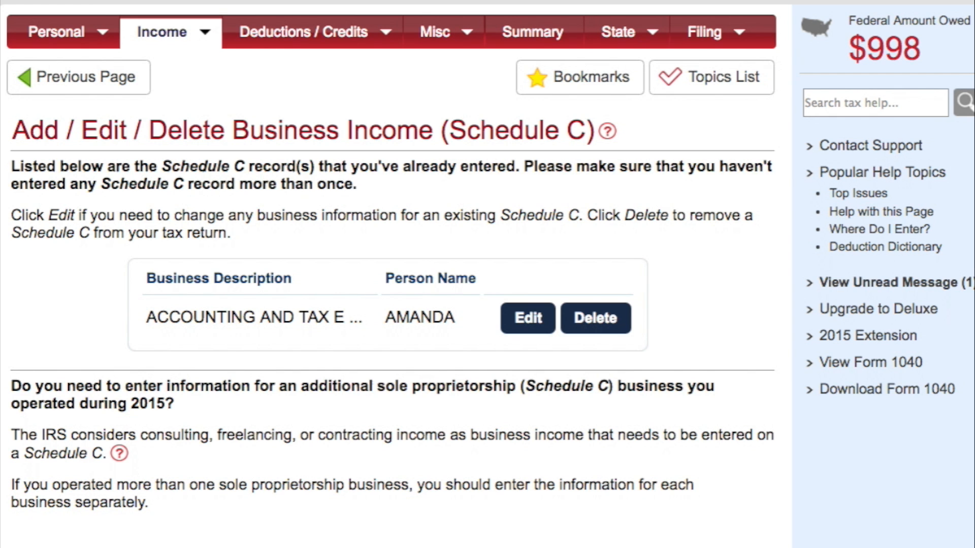
double_click(906, 57)
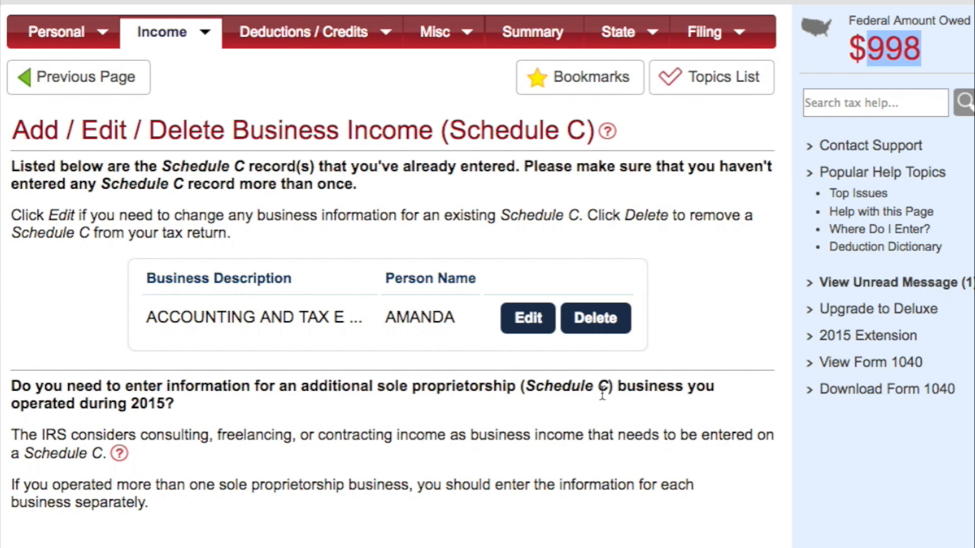
scroll(603, 393, "down", 1)
scroll(602, 392, "up", 1)
left_click(742, 547)
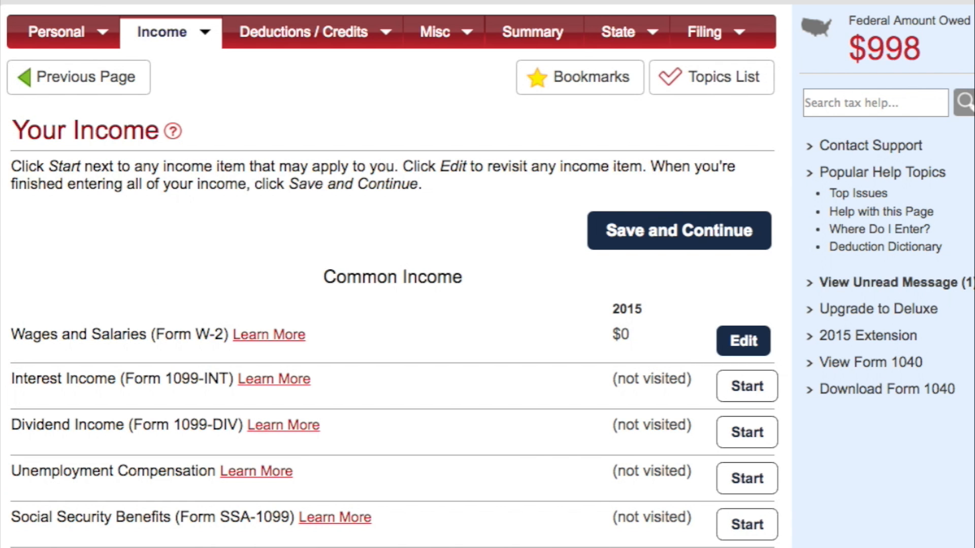
- Review the Your Income list down to the 2015 amounts under Business and Rental Income
scroll(487, 274, "down", 2)
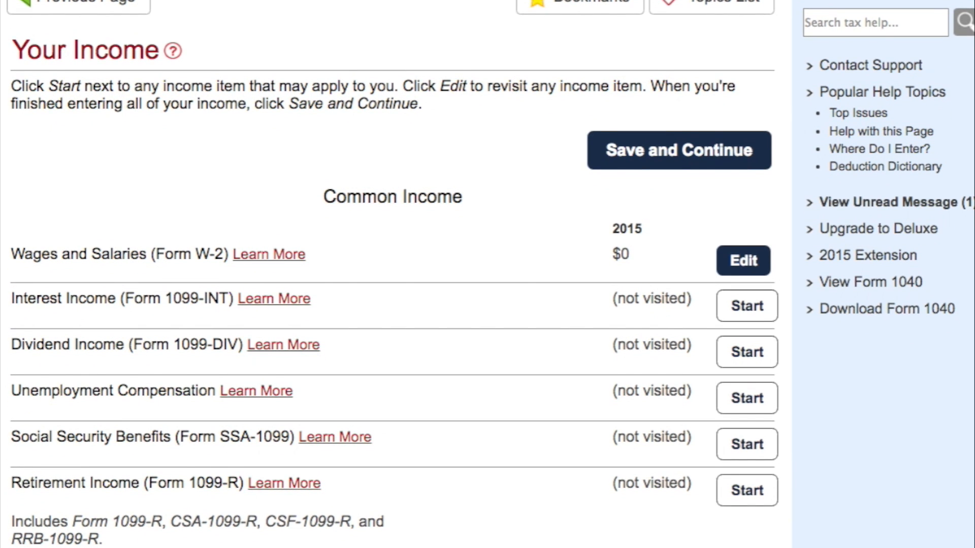
scroll(487, 274, "down", 2)
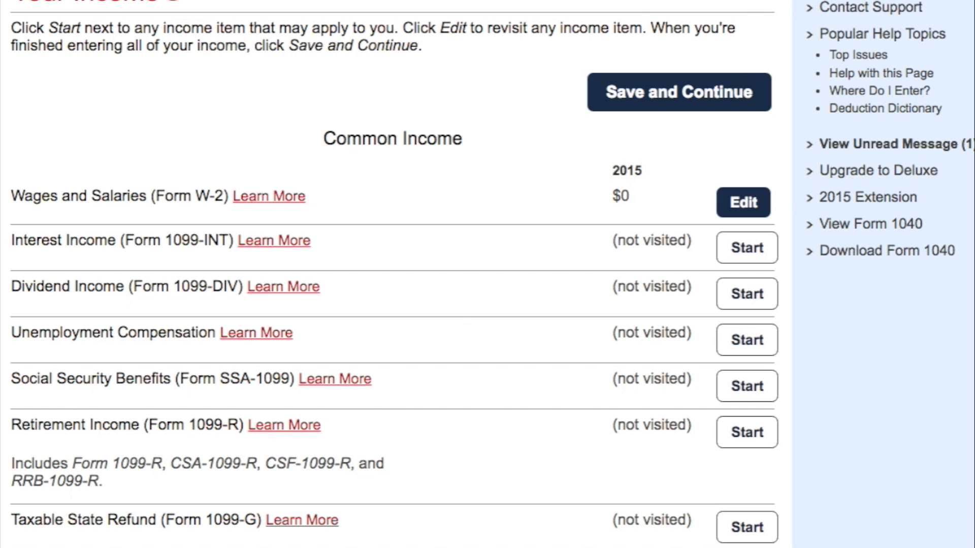
scroll(703, 441, "up", 3)
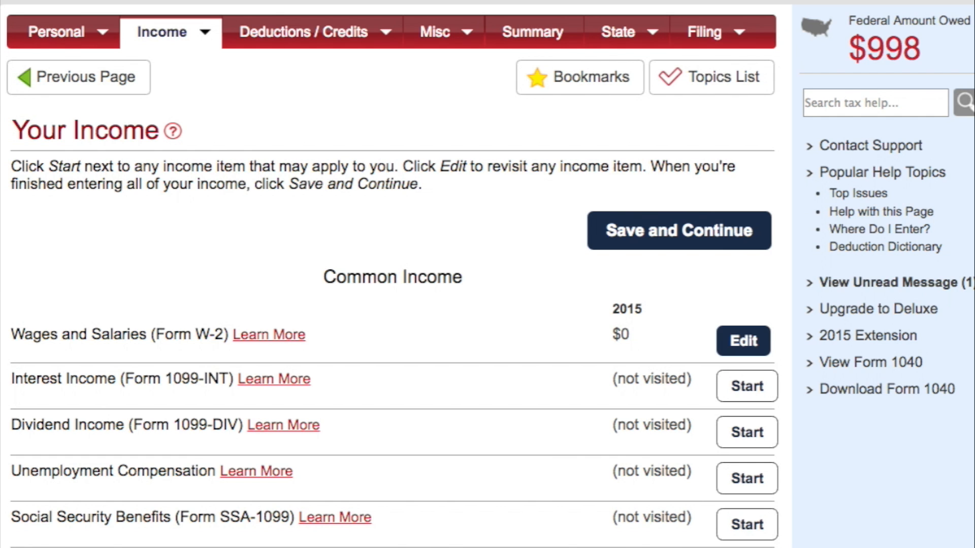
scroll(391, 274, "down", 10)
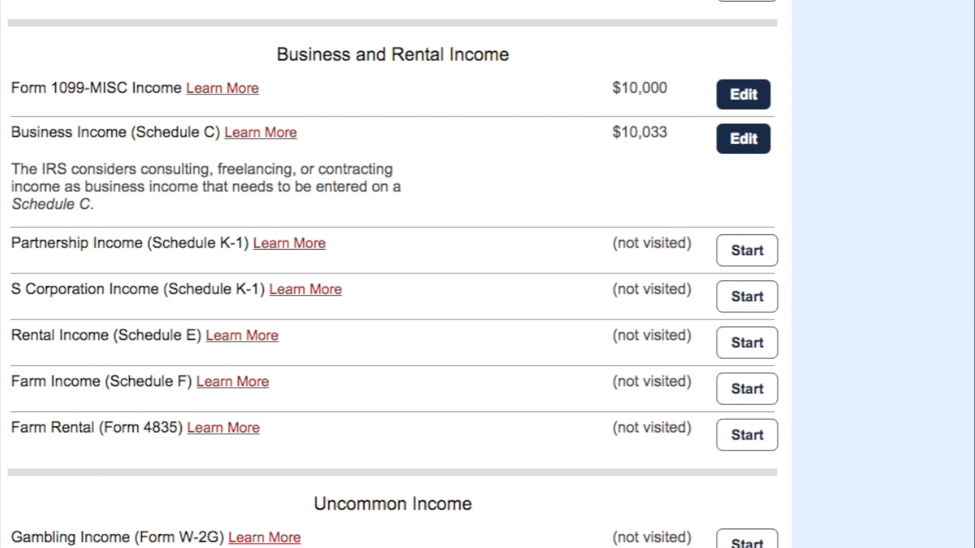